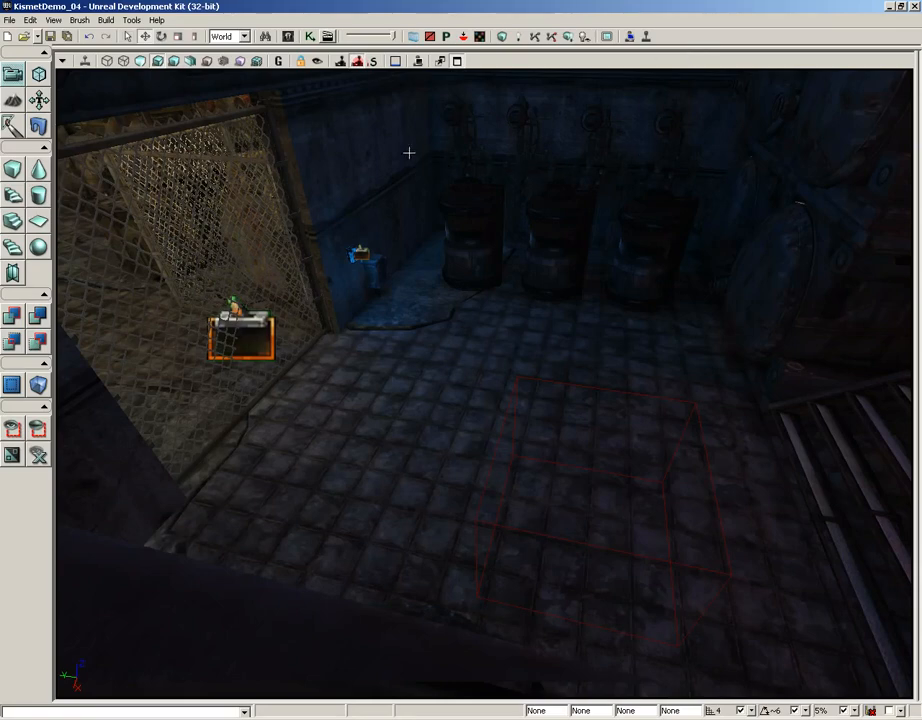
- Open the level's Kismet sequence and delete both Compare Bool conditions and their DoorLock variables from the Door Network
left_click_drag(409, 153, 560, 134)
right_click_drag(401, 175, 432, 220)
mouse_move(432, 220)
left_mouse_down()
mouse_move(500, 62)
mouse_move(444, 228)
left_mouse_up()
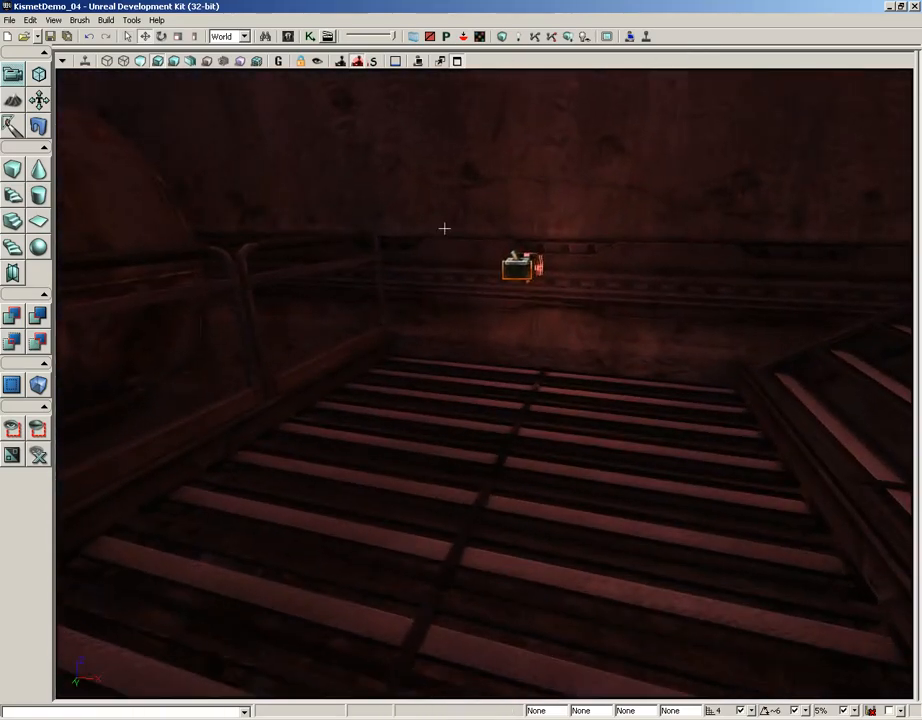
left_click(309, 36)
left_click_drag(285, 342, 514, 380)
scroll(522, 400, "up", 5)
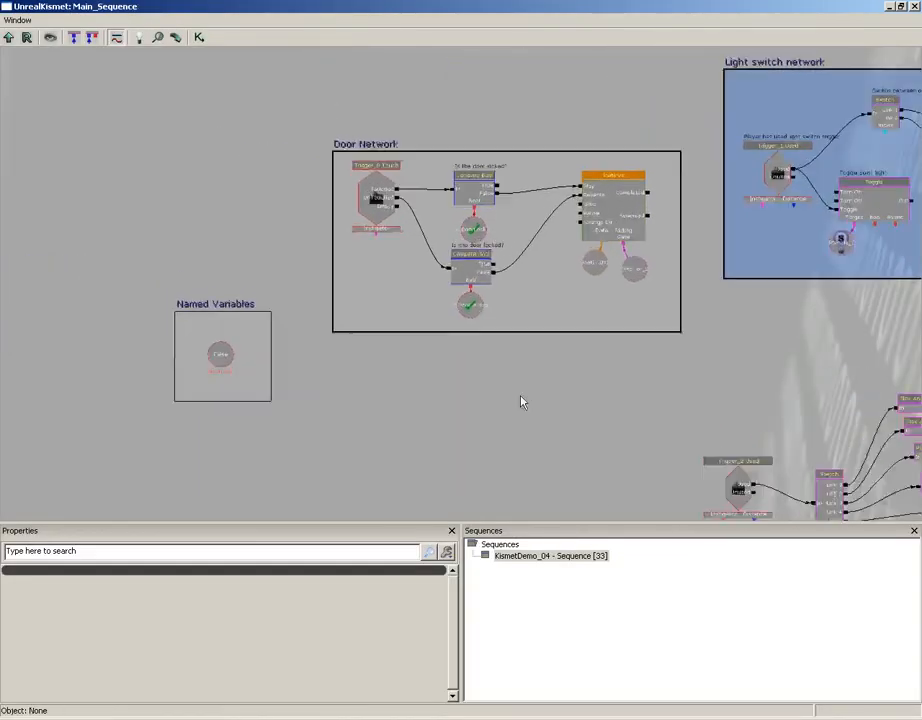
left_click_drag(432, 64, 545, 354, "ctrl+alt")
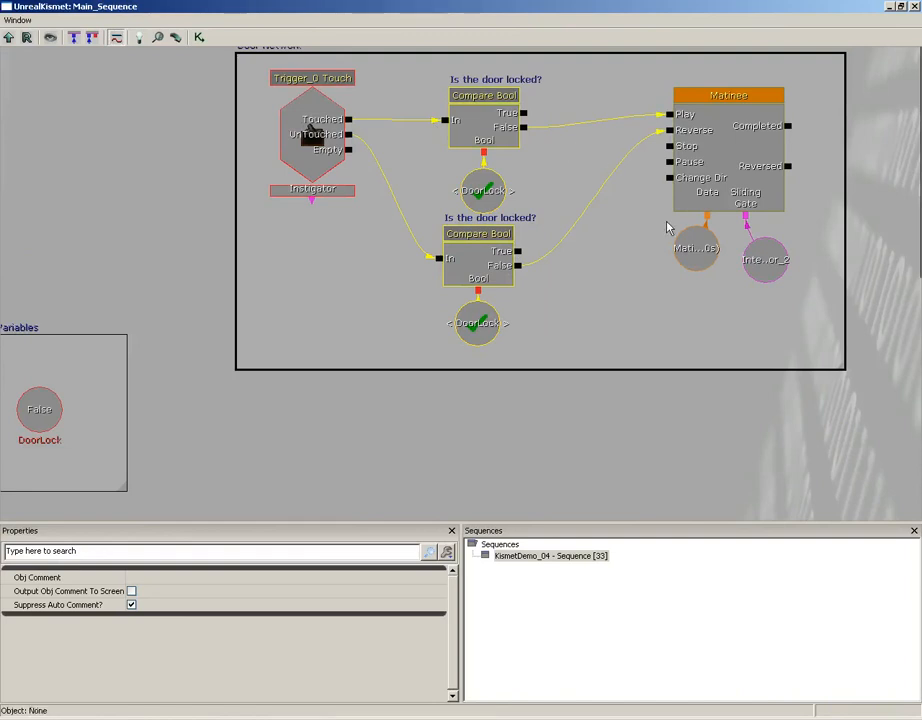
key("Delete")
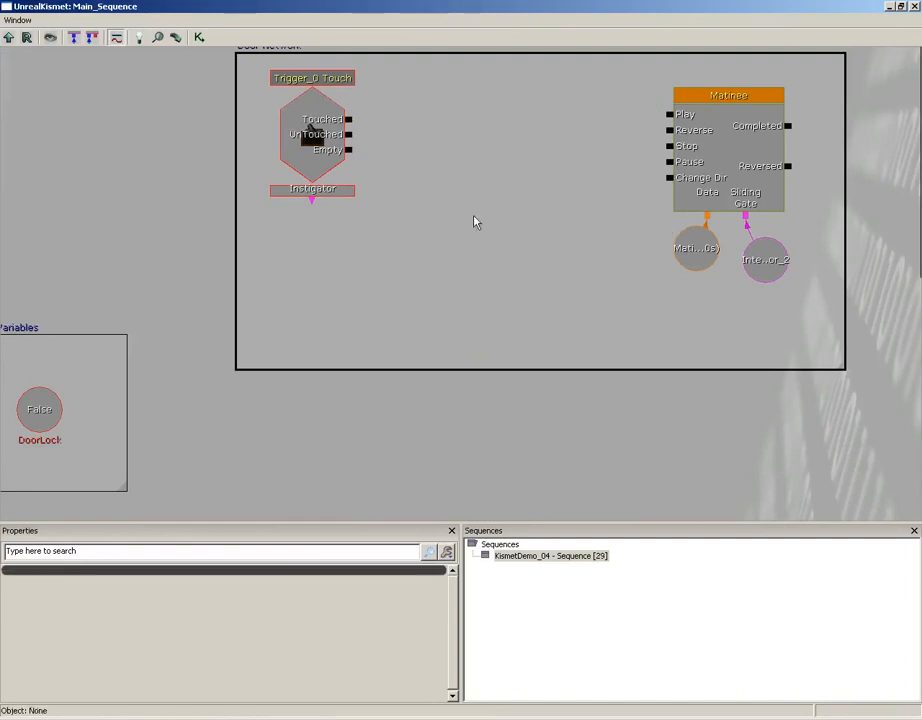
- Wire Trigger_0 Touch directly to the Matinee: Touched to Play and UnTouched to Reverse
left_click_drag(348, 119, 669, 114)
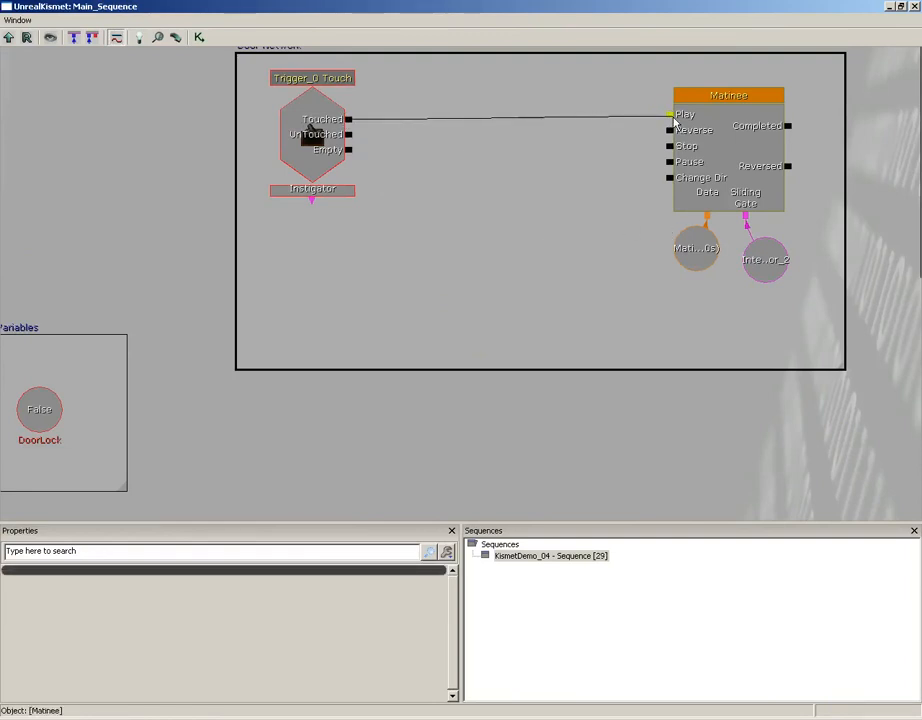
left_click_drag(352, 137, 669, 130)
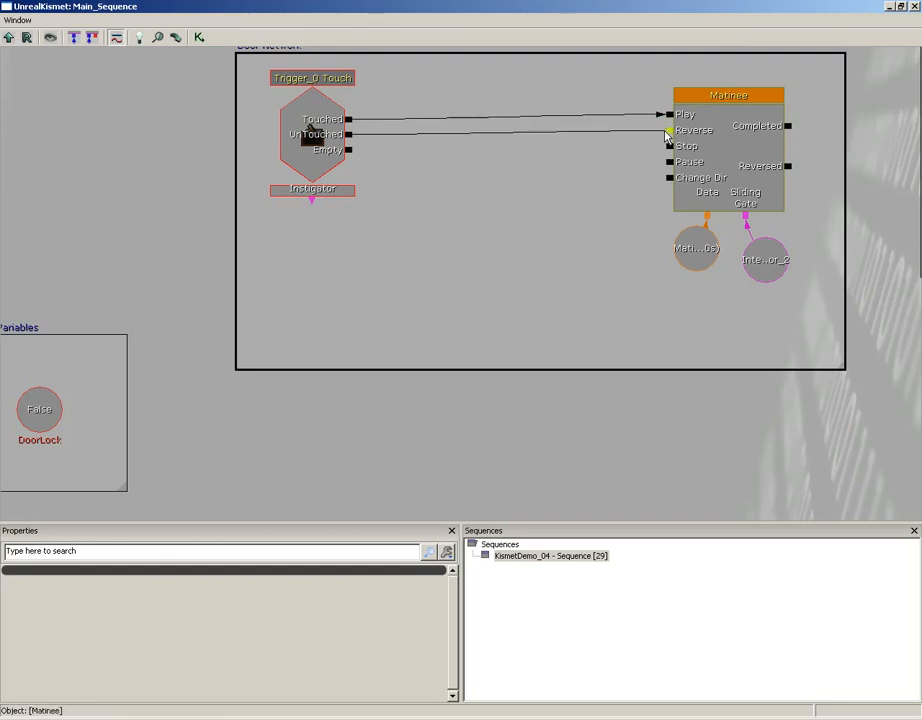
- Delete the Named Variables comment box together with its DoorLock variable
left_click_drag(443, 263, 543, 206)
left_click_drag(72, 195, 305, 467)
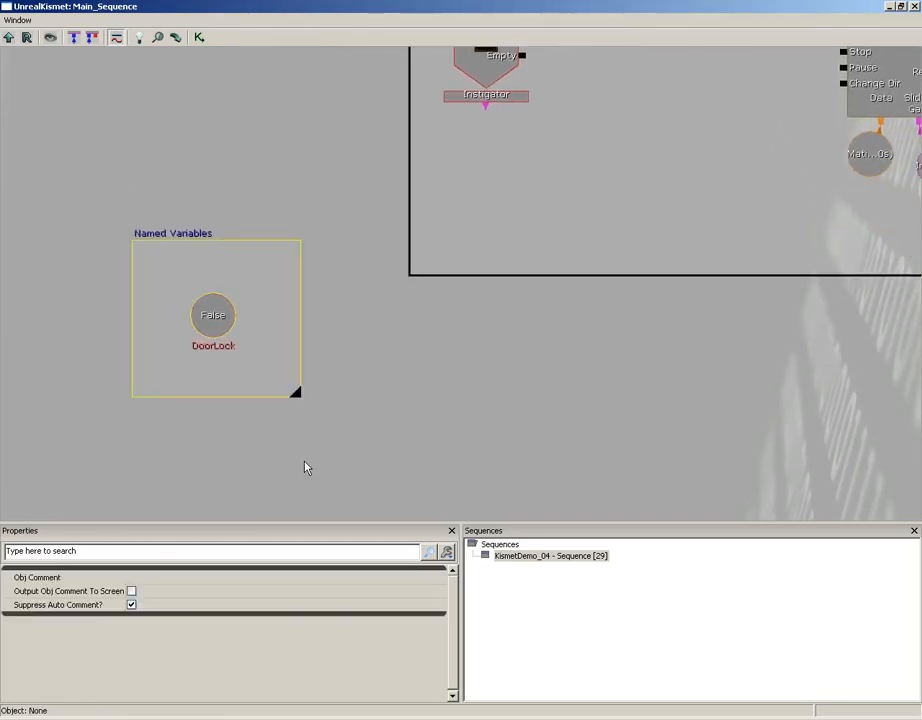
key("Delete")
- Delete the door-locking Bool action and its attached variable below the Switch in the Trigger_2 Used network
scroll(547, 288, "down", 7)
left_click_drag(591, 360, 278, 165)
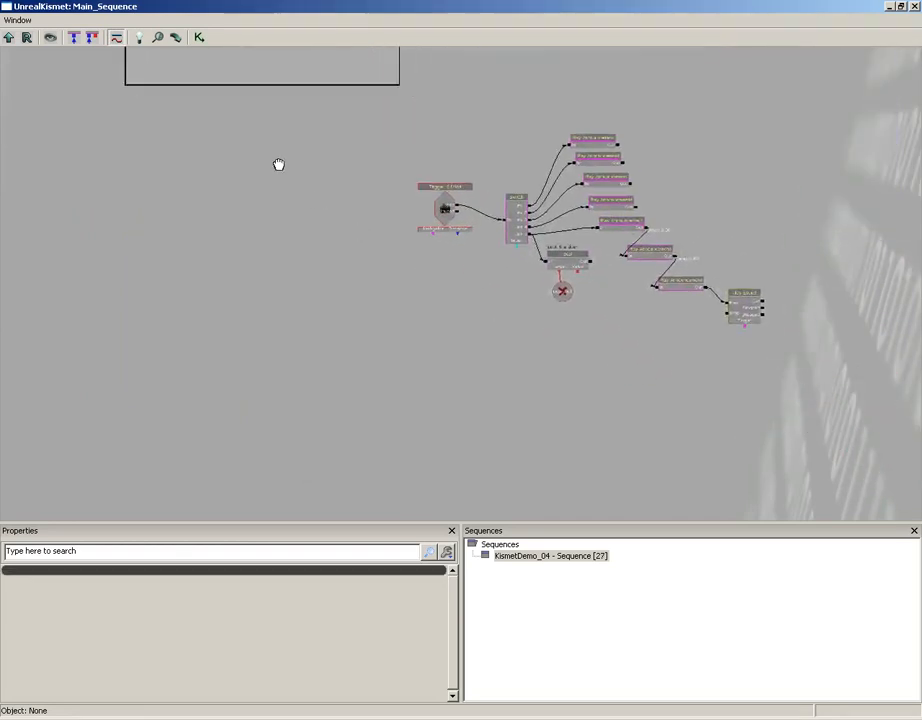
scroll(276, 303, "up", 7)
left_click_drag(431, 181, 242, 266)
left_click_drag(434, 428, 590, 305, "ctrl+alt")
key("Delete")
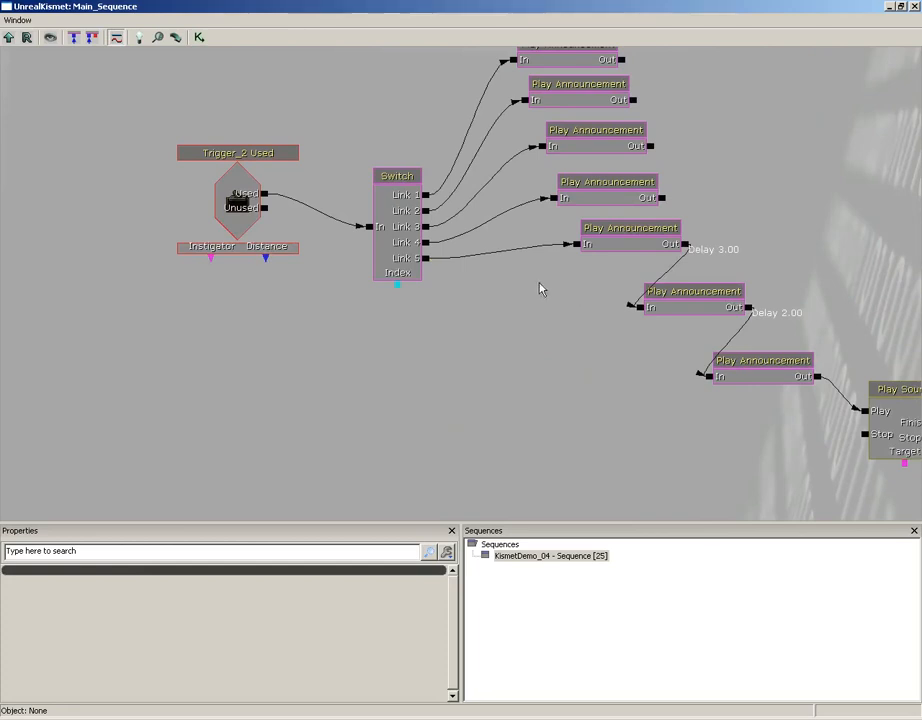
- Add a Toggle action just below the Switch in the Trigger_2 Used network
scroll(349, 292, "down", 3)
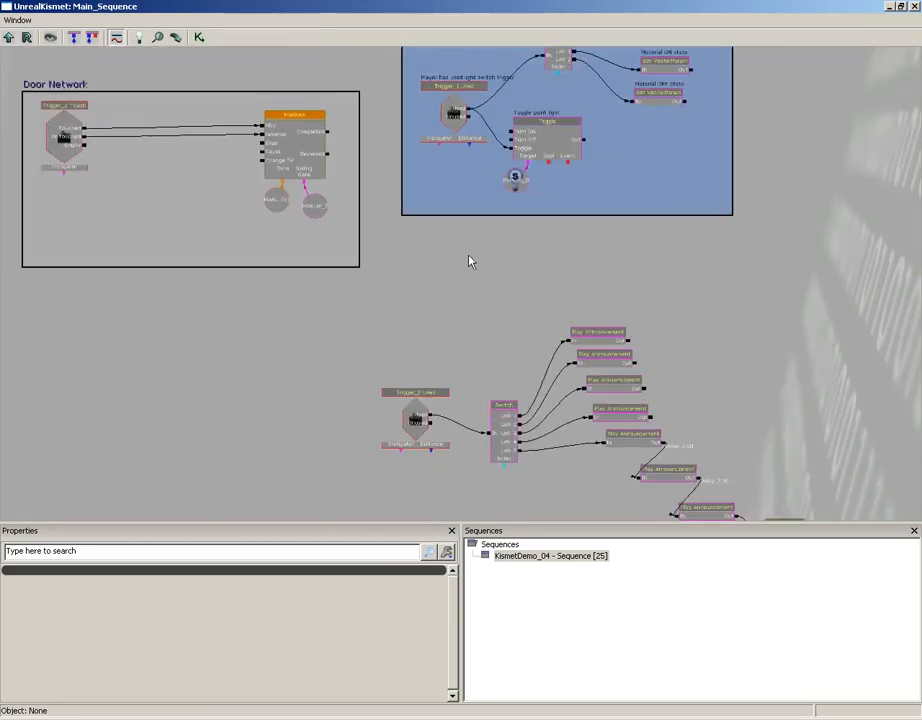
left_click_drag(470, 262, 405, 315)
scroll(430, 350, "up", 3)
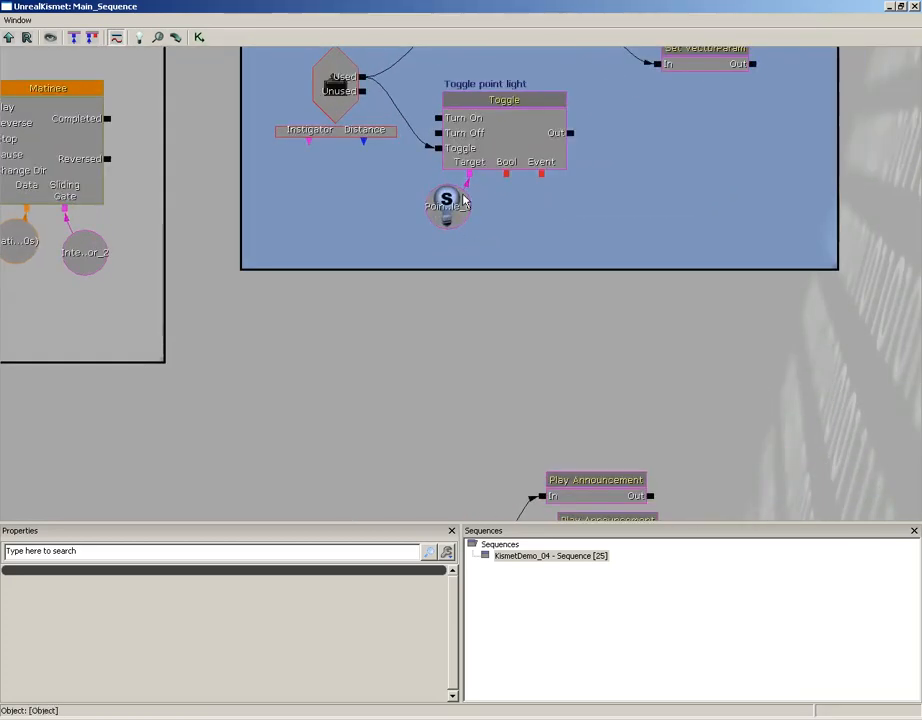
left_click_drag(493, 398, 418, 51)
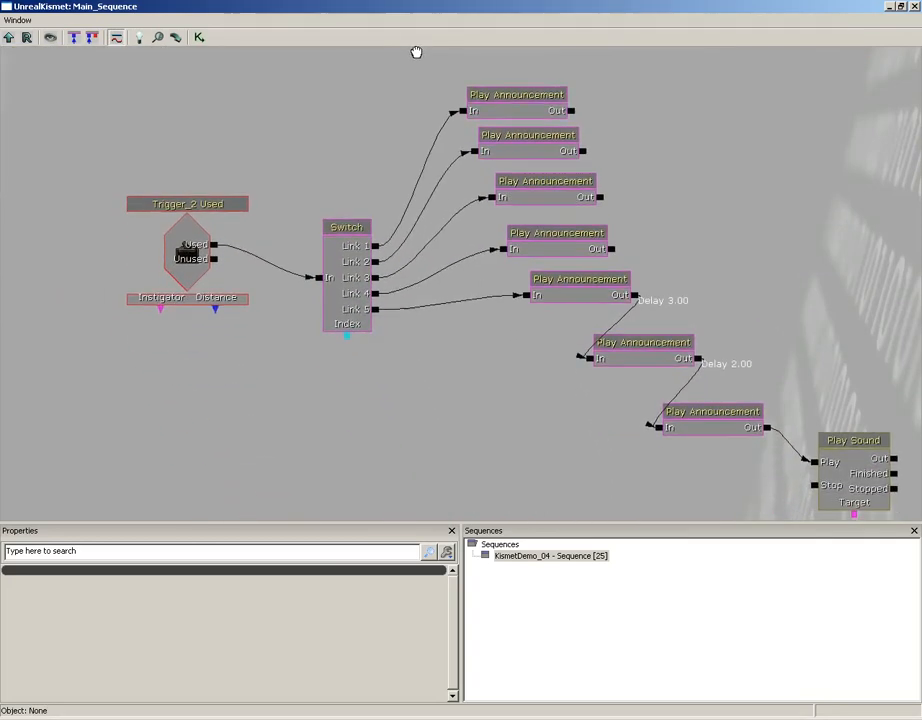
left_click_drag(438, 352, 443, 332)
right_click(401, 309)
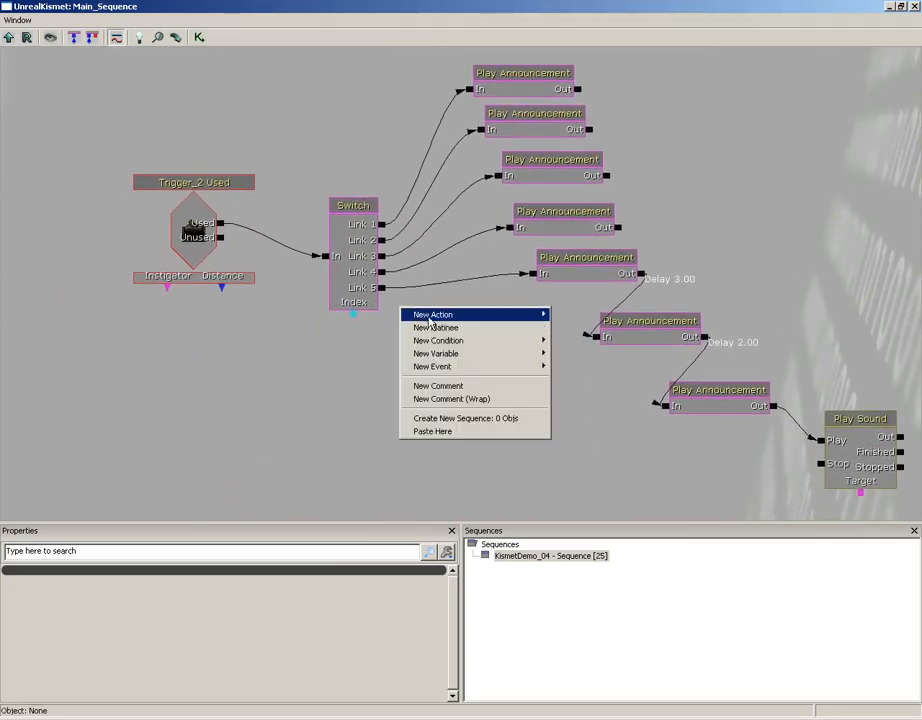
mouse_move(432, 314)
mouse_move(609, 612)
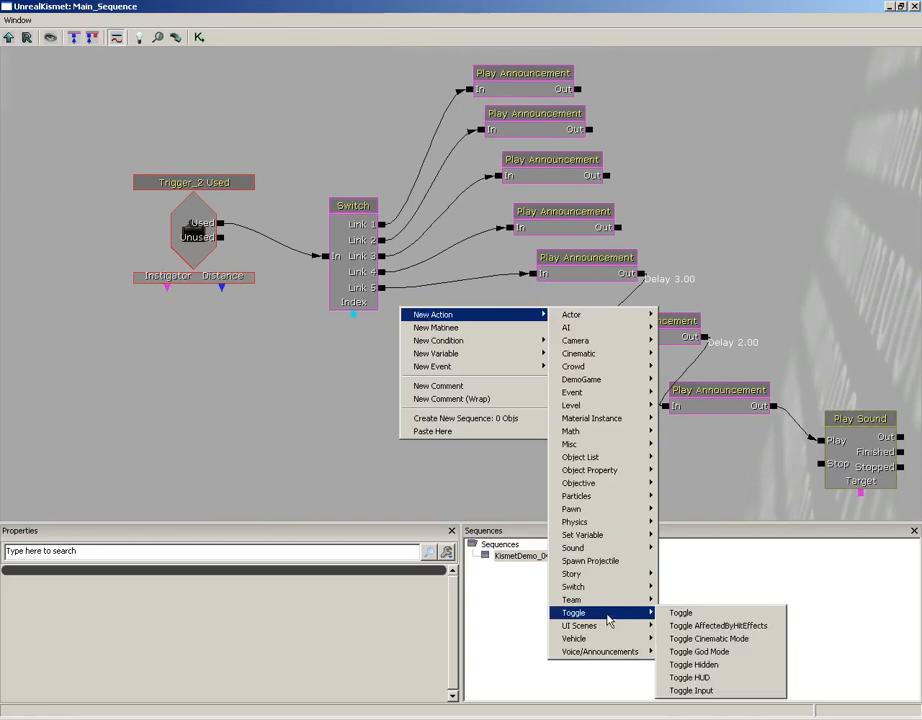
left_click(679, 611)
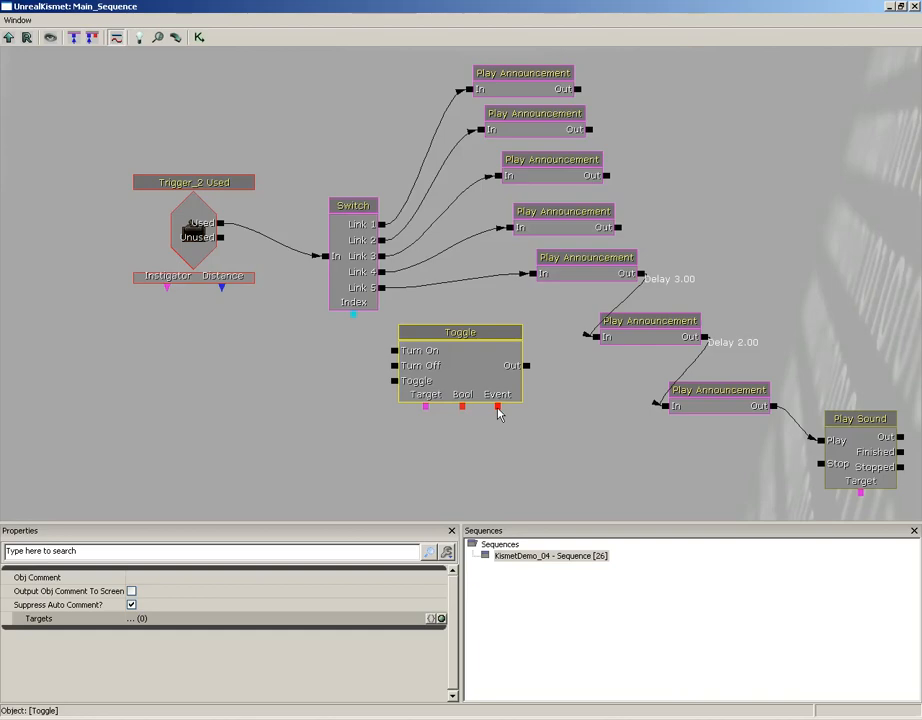
- Link the new Toggle's Event connector to Trigger_0 Touch and wire the Switch's Link 5 output to its Turn Off input
left_click_drag(498, 407, 193, 190)
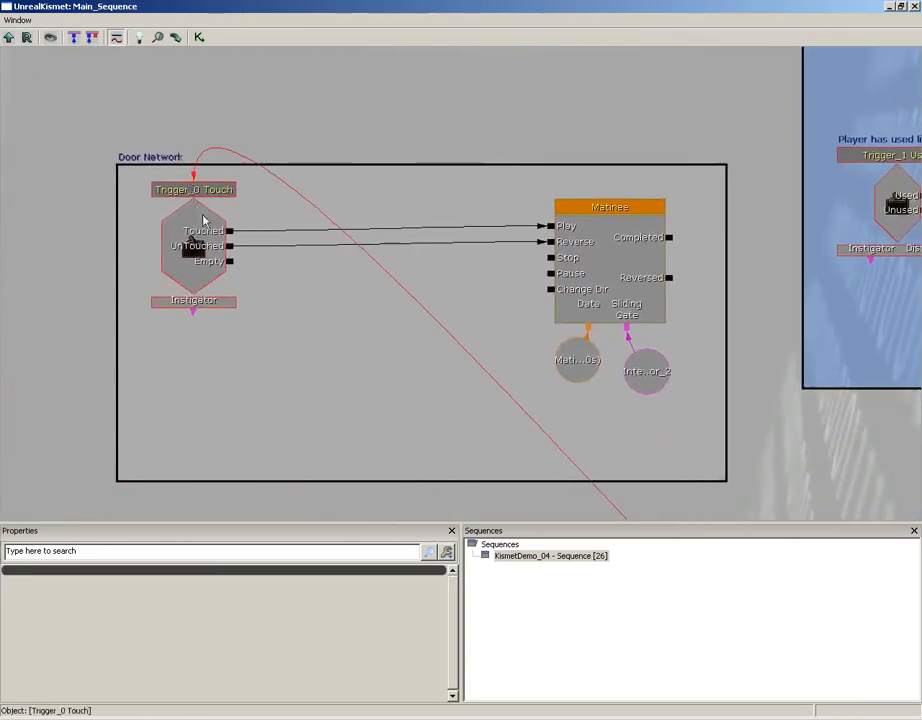
left_click_drag(486, 447, 119, 138)
left_click_drag(424, 305, 235, 27)
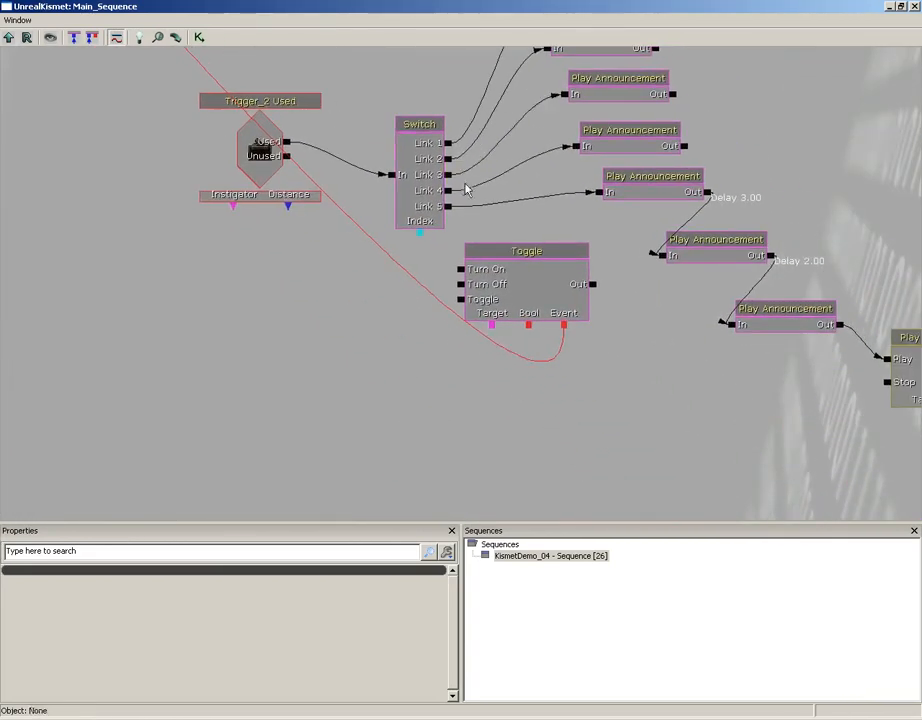
left_click_drag(449, 206, 459, 284)
- Close Kismet, play the level from the floor in front of the gate, and approach the gate to test its opening
left_click(914, 7)
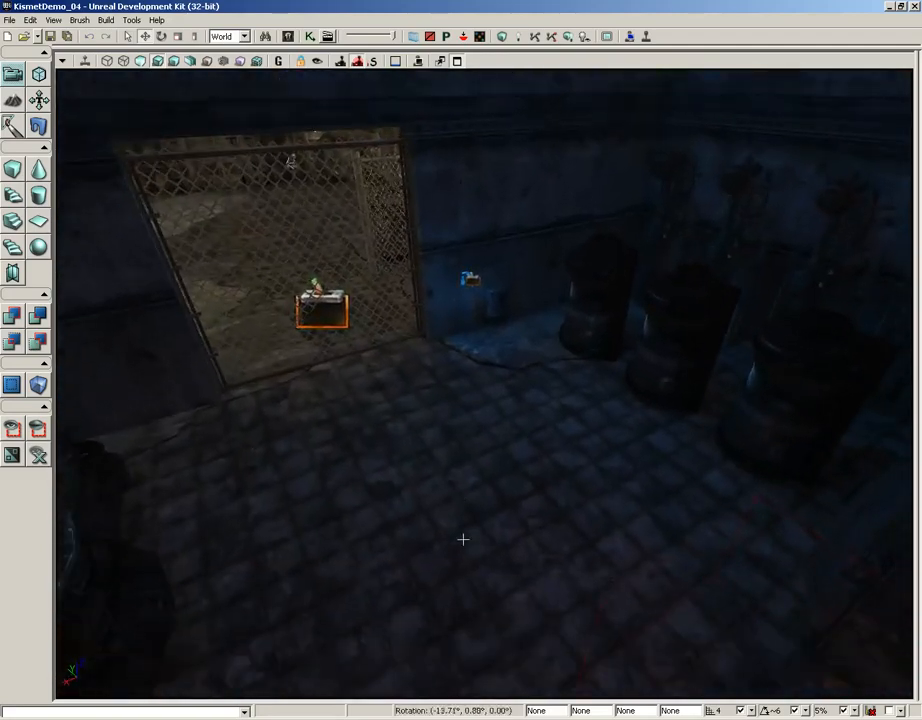
right_click(457, 518)
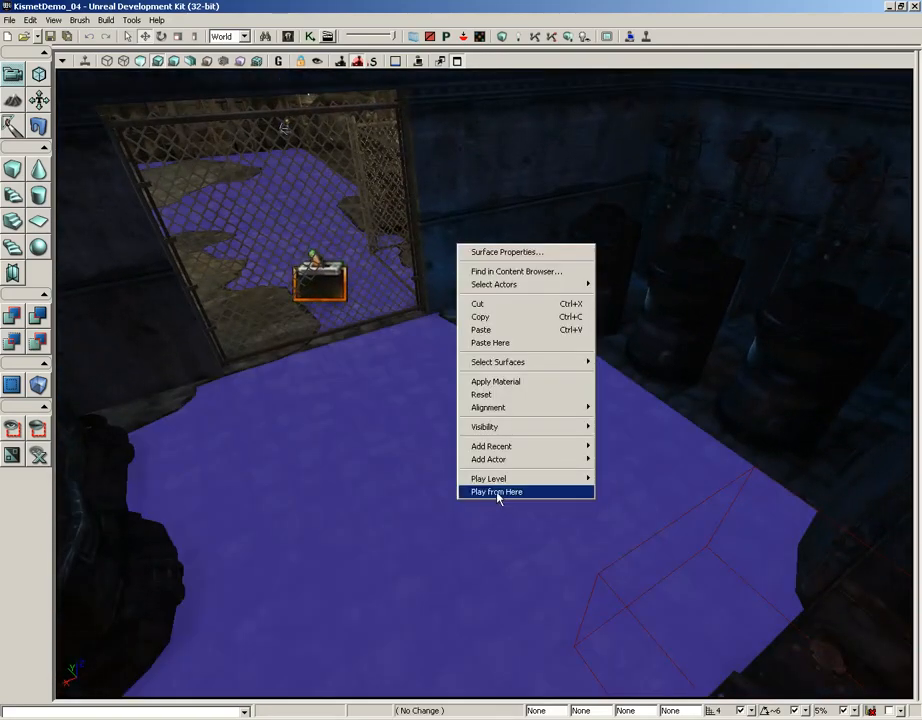
left_click(496, 492)
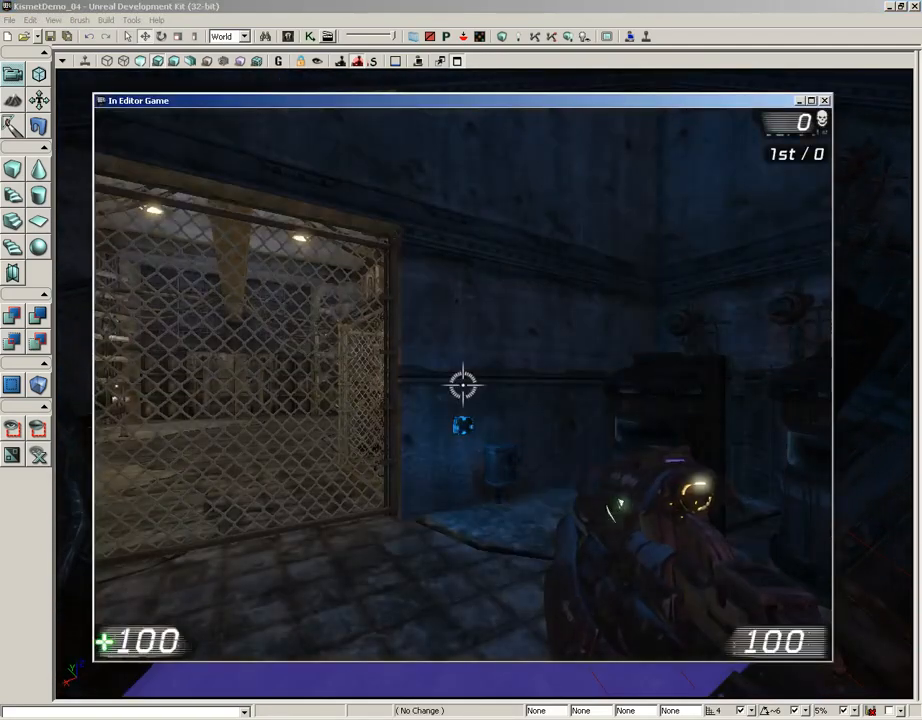
key("w")
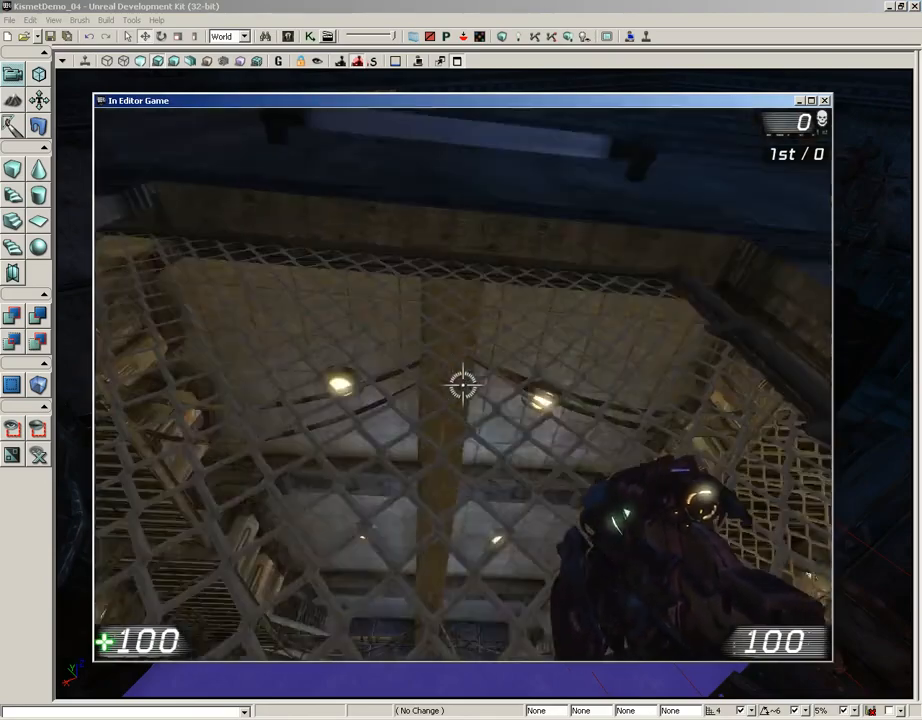
key("s")
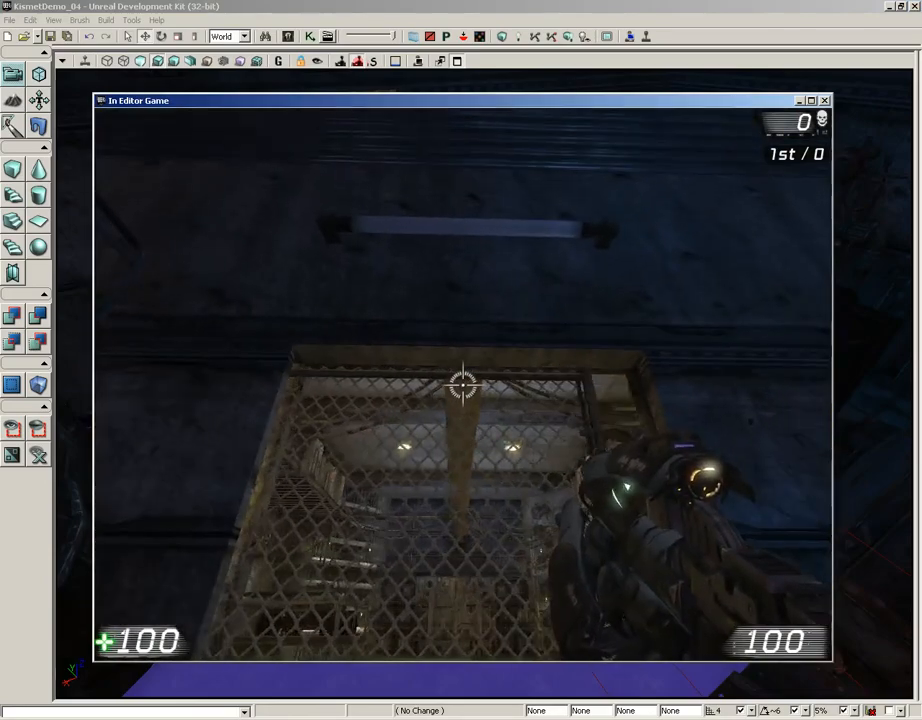
- Go to the red wall switch in the running game and use it repeatedly to play through the warning announcements
key("w")
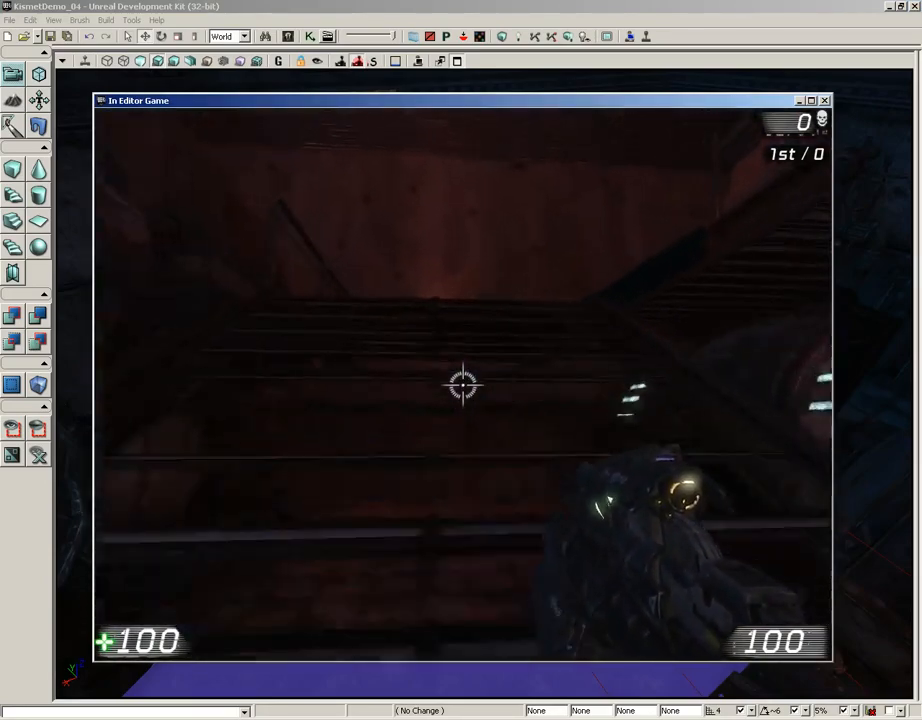
key("e")
key("e")
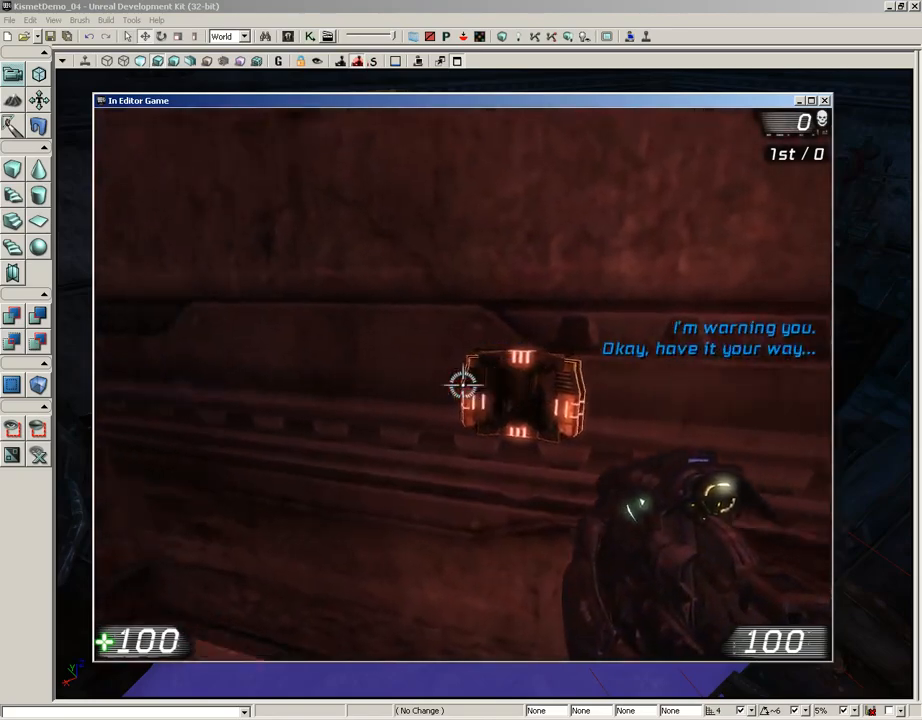
- Return to the gate, approach it again to test the lock, and end the play session
key("w")
key("w")
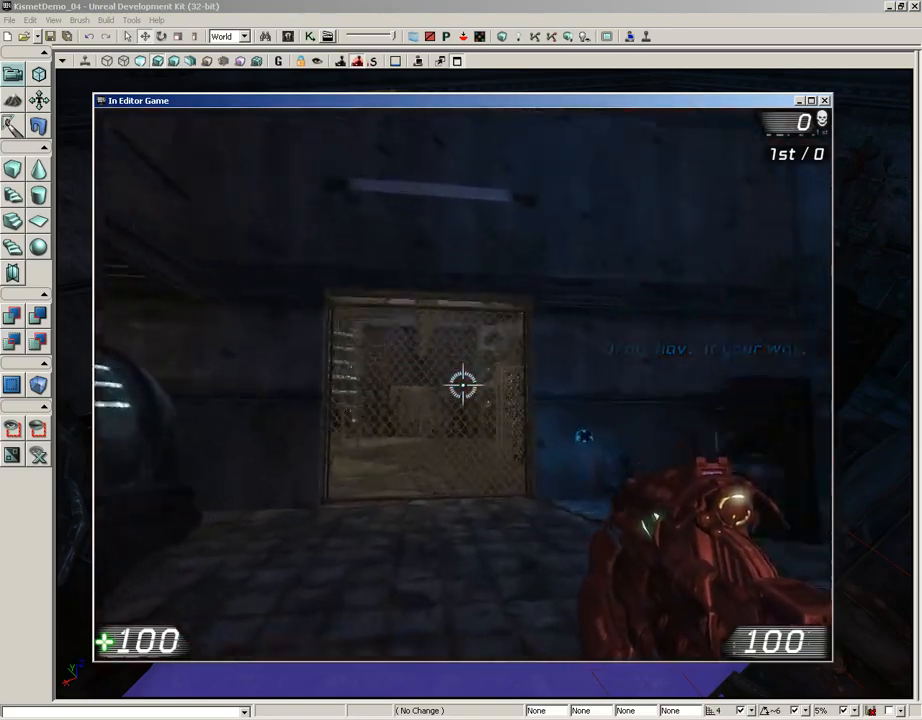
key("s")
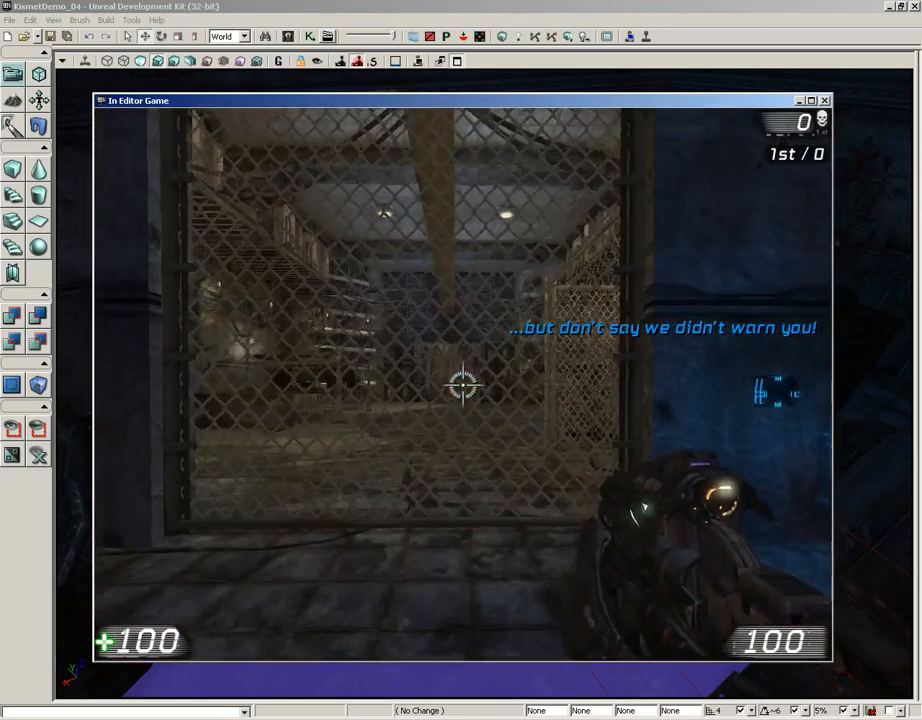
key("w")
key("w")
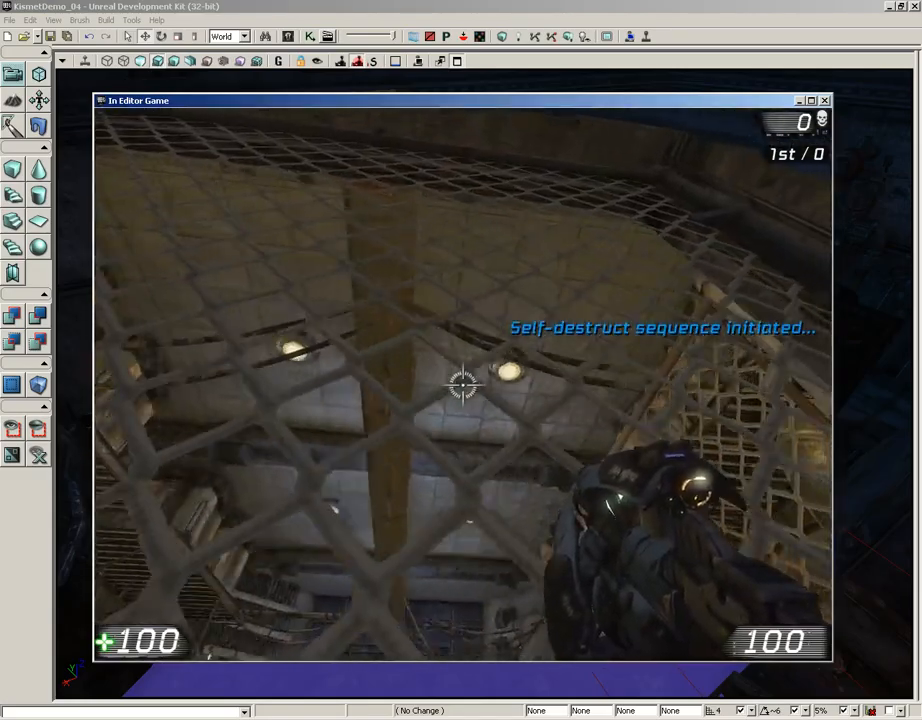
key("s")
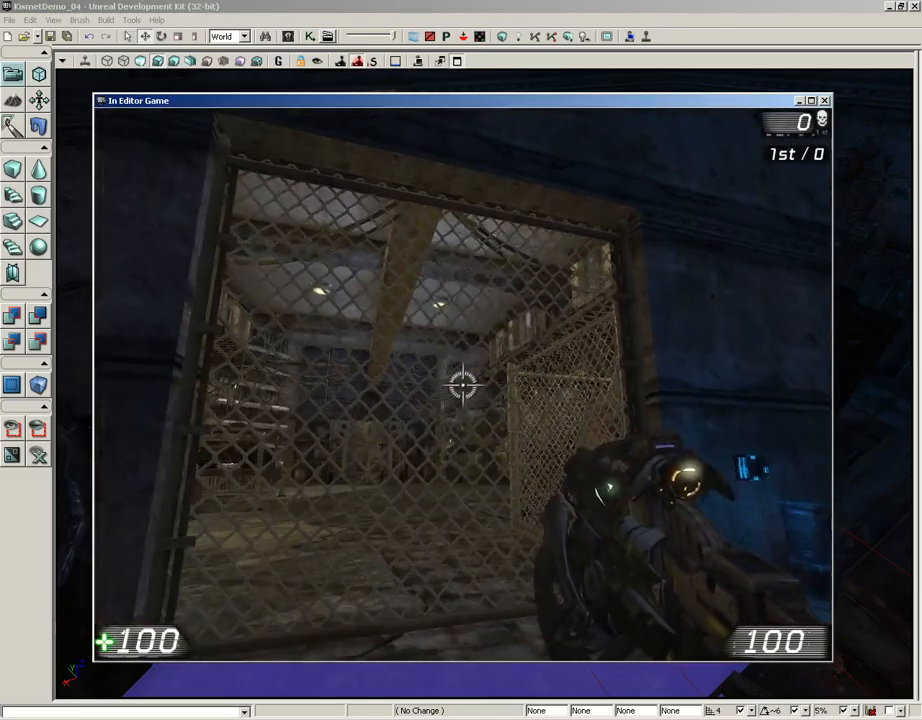
key("Escape")
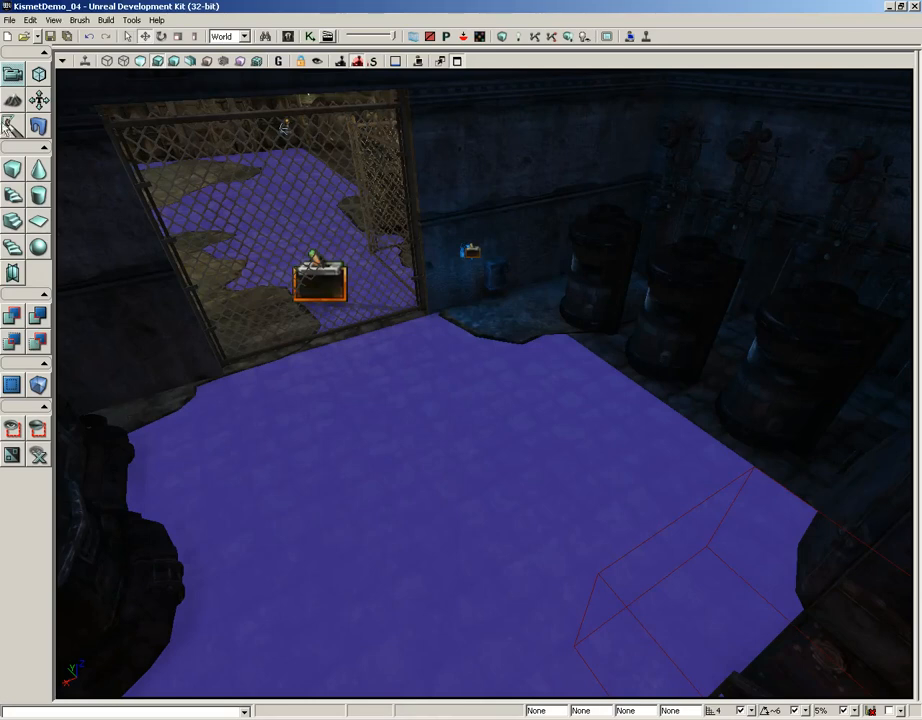
- Reopen Kismet and break the link between the Switch's Link 5 output and the Toggle's Turn Off input
left_click(313, 40)
left_click_drag(280, 274, 536, 453)
scroll(440, 395, "down", 2)
scroll(440, 390, "down", 2)
scroll(536, 453, "down", 2)
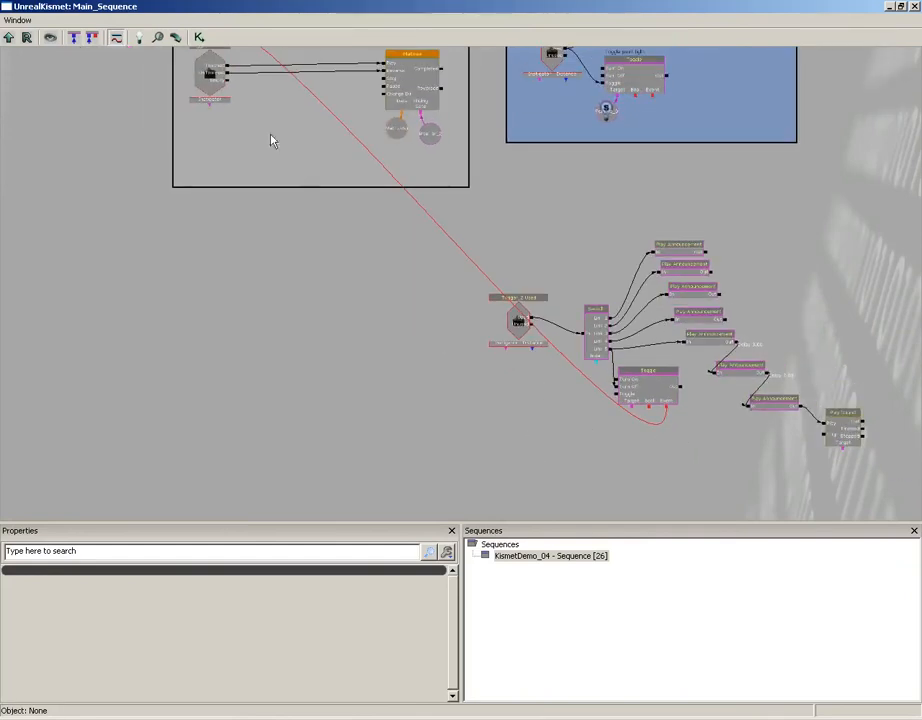
left_click_drag(270, 141, 222, 175)
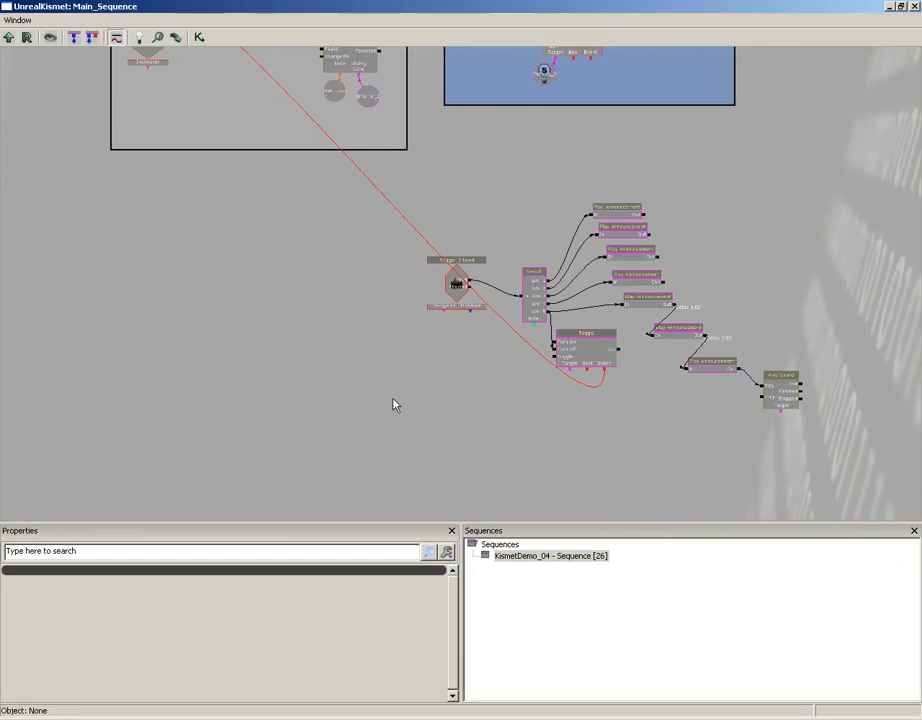
left_click_drag(512, 365, 330, 294)
scroll(339, 293, "up", 1)
scroll(341, 291, "up", 3)
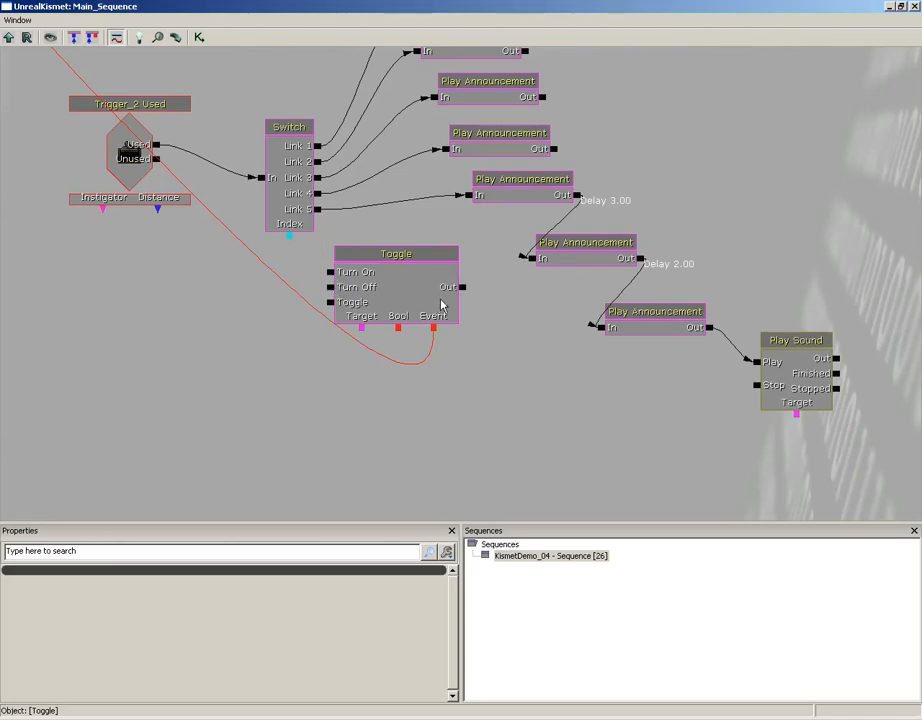
- Move the Toggle action into the Door Network box and place Trigger_0 Touch beneath it
left_click(407, 288)
left_click_drag(407, 288, 179, 62, "ctrl")
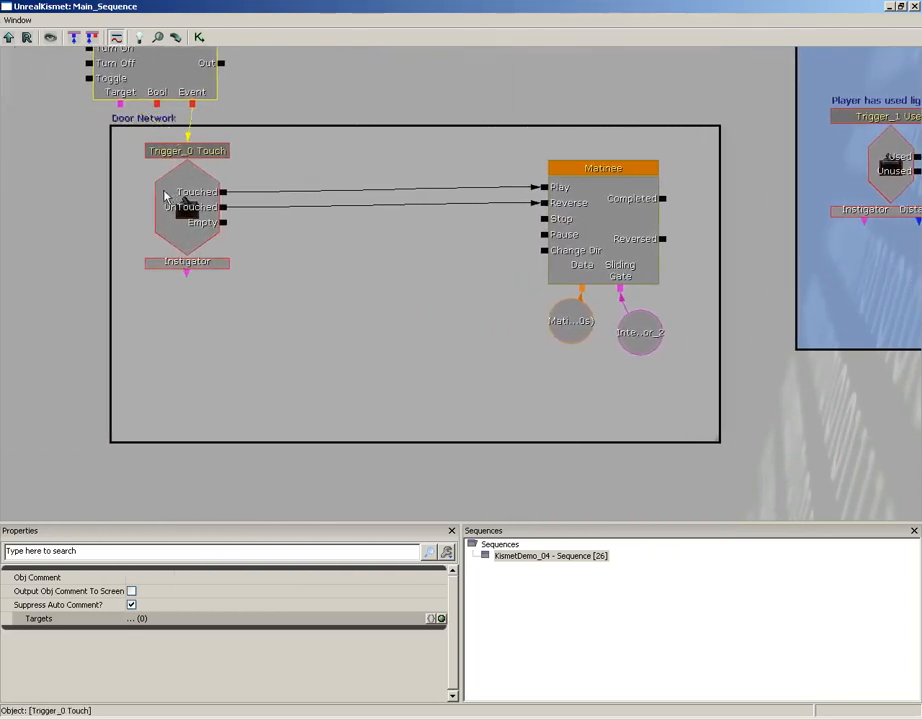
left_click_drag(180, 195, 243, 337, "ctrl")
left_click(177, 76)
left_click_drag(177, 76, 226, 204, "ctrl")
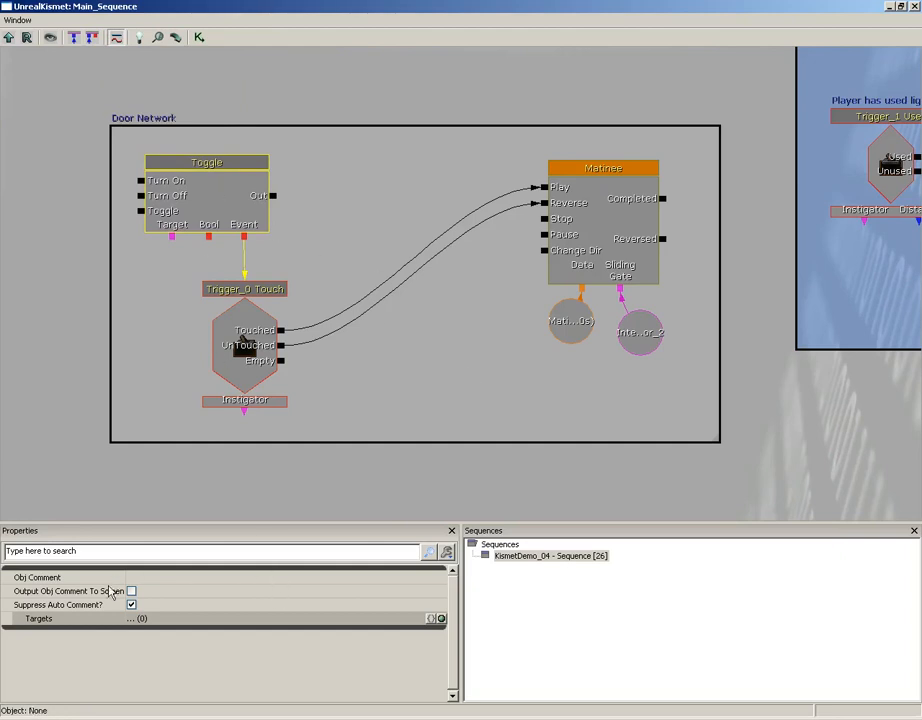
- Label the Toggle action in the Door Network box with the comment "Door Lock Toggle"
left_click(142, 578)
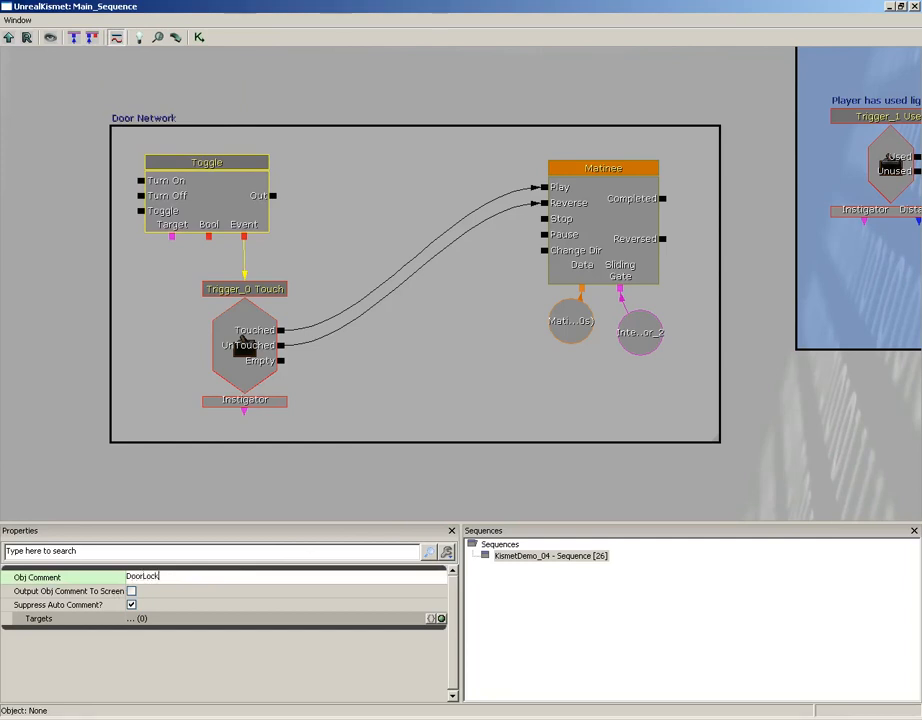
type("DoorLockToggle")
key("Return")
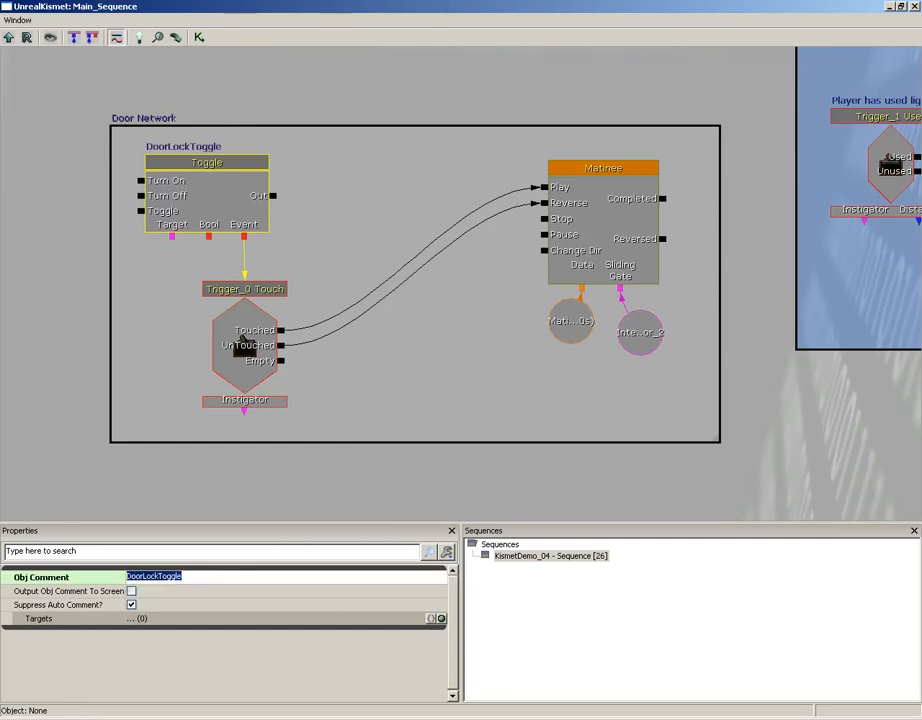
left_click(146, 578)
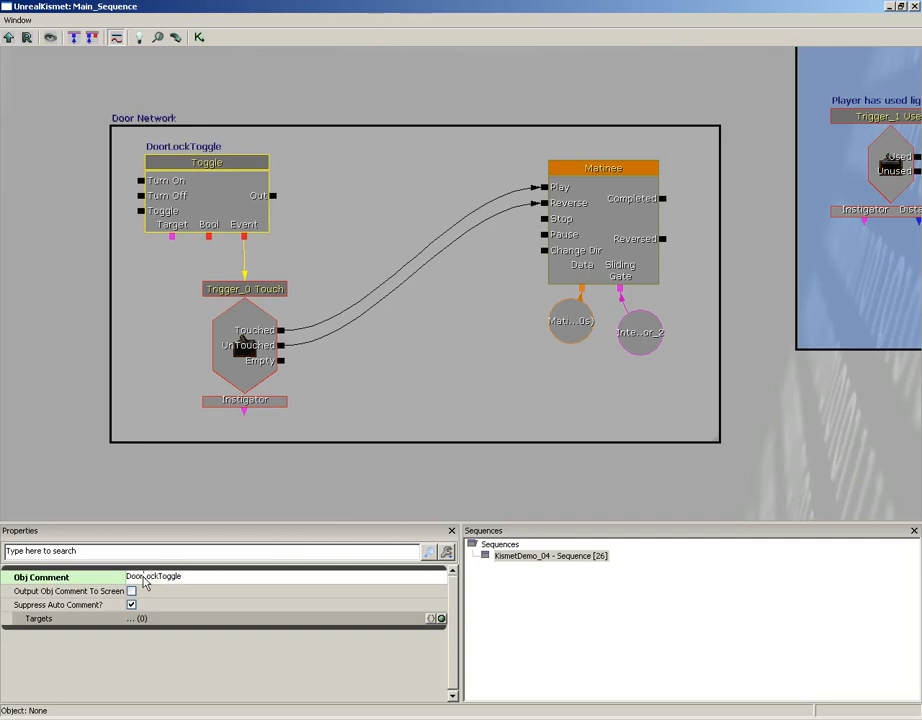
left_click(160, 578)
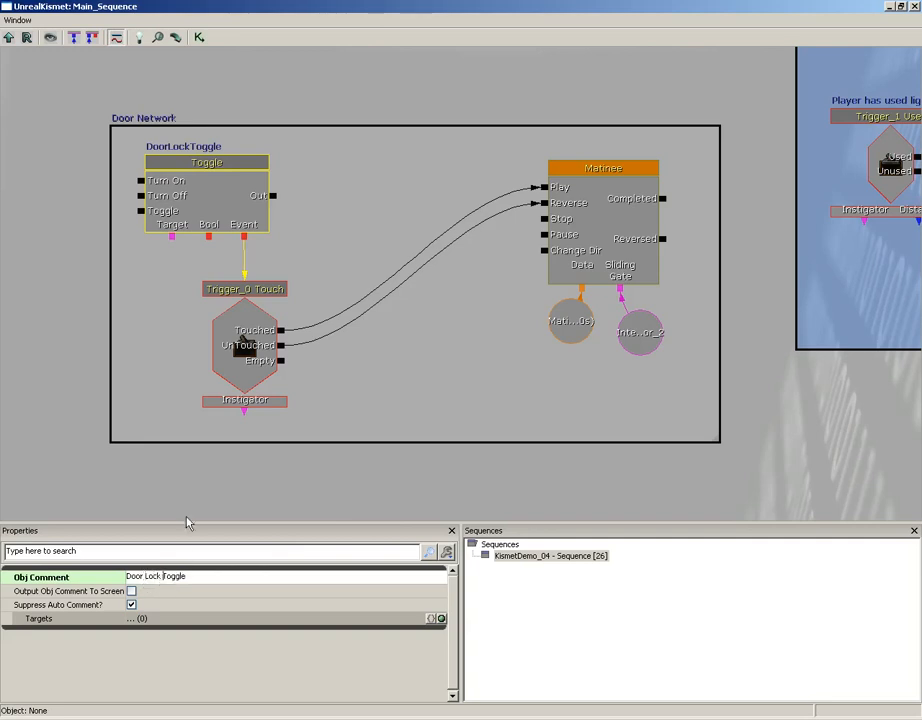
left_click(337, 213)
- Move Trigger_0 Touch and the Toggle action closer to the Matinee, leaving free space before them in the Door Network box
left_click(214, 222)
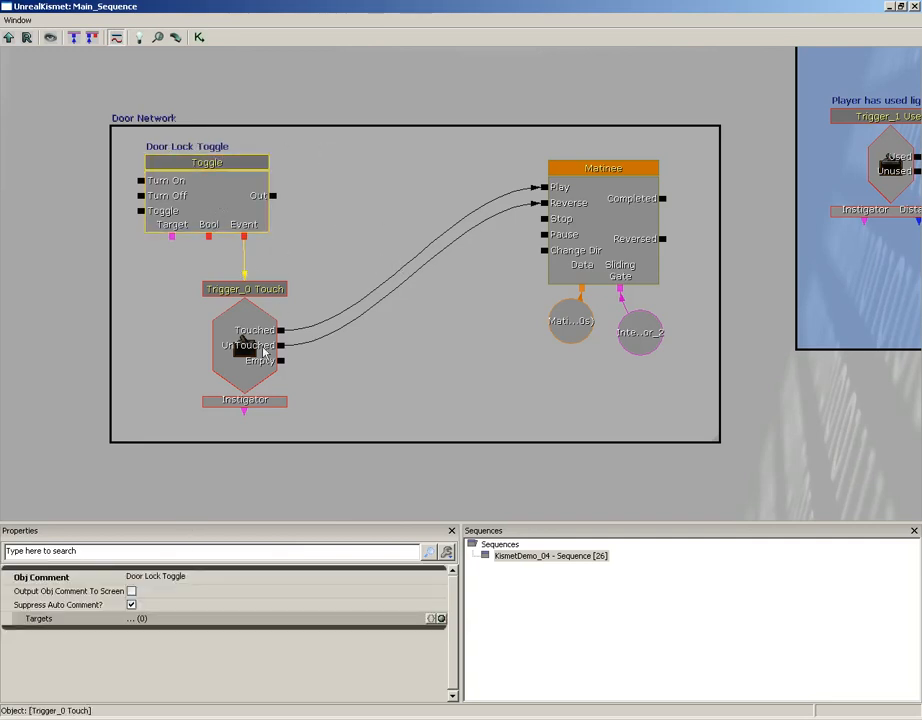
left_click(250, 350)
left_click_drag(243, 349, 371, 346)
left_click_drag(237, 198, 374, 212)
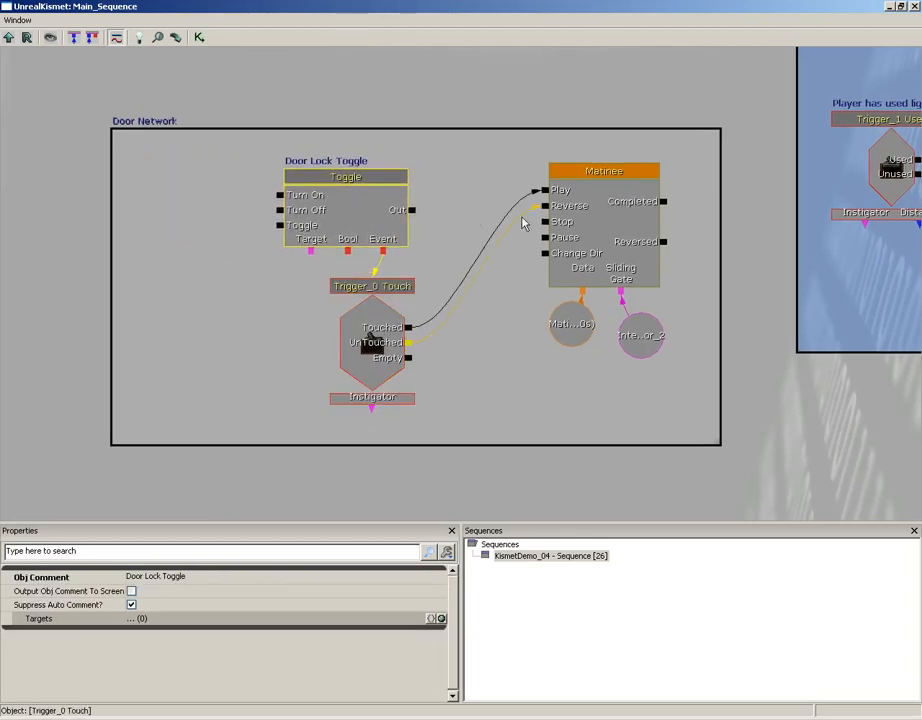
left_click_drag(521, 222, 545, 206)
left_click_drag(211, 209, 298, 221)
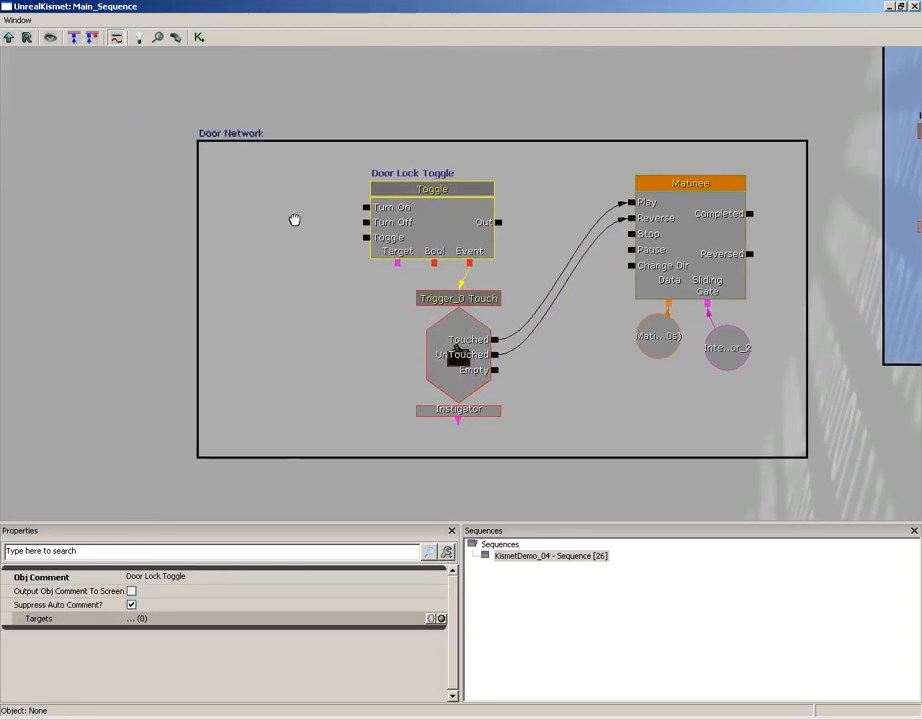
left_click_drag(366, 222, 310, 240)
left_click_drag(617, 430, 305, 181)
left_click_drag(590, 338, 253, 118)
left_click_drag(518, 397, 418, 321)
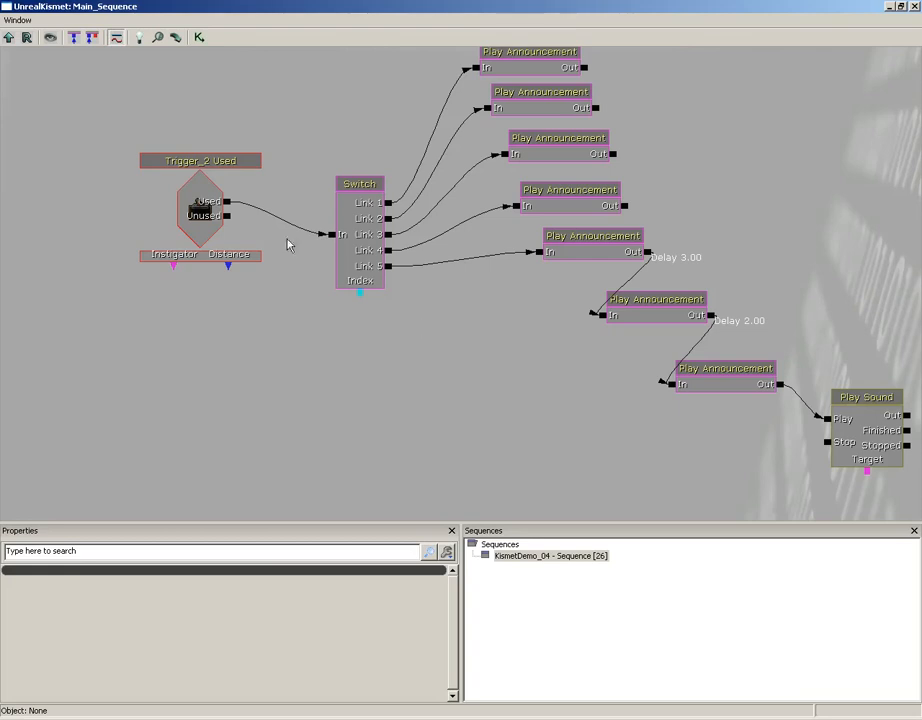
left_click_drag(288, 245, 549, 430)
left_click_drag(335, 313, 435, 457)
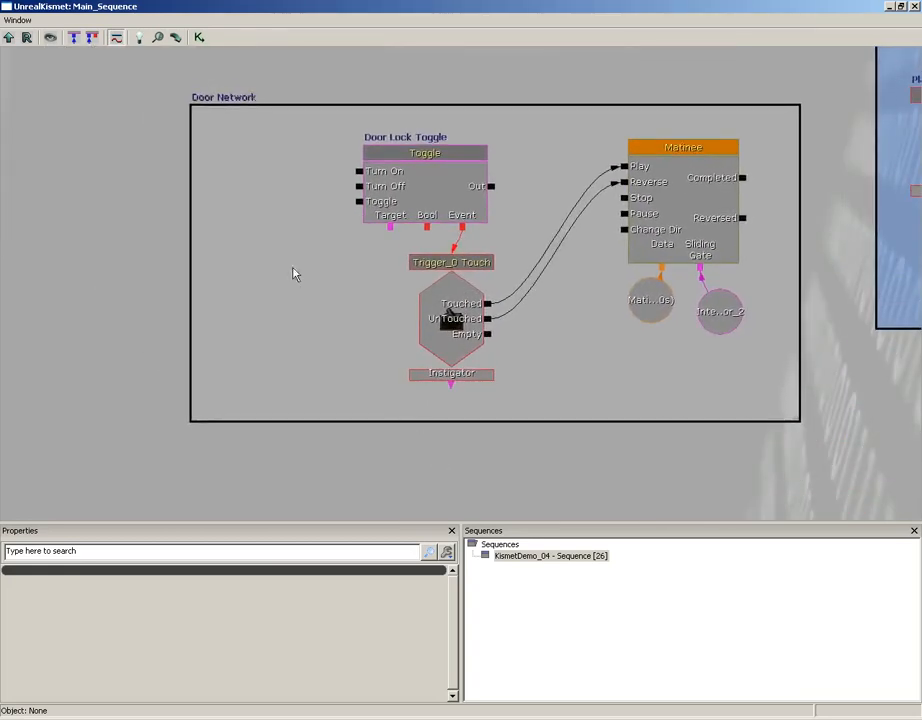
- Add a Remote Event inside the Door Network box and place it just before the Toggle action's inputs
left_click_drag(285, 256, 288, 302)
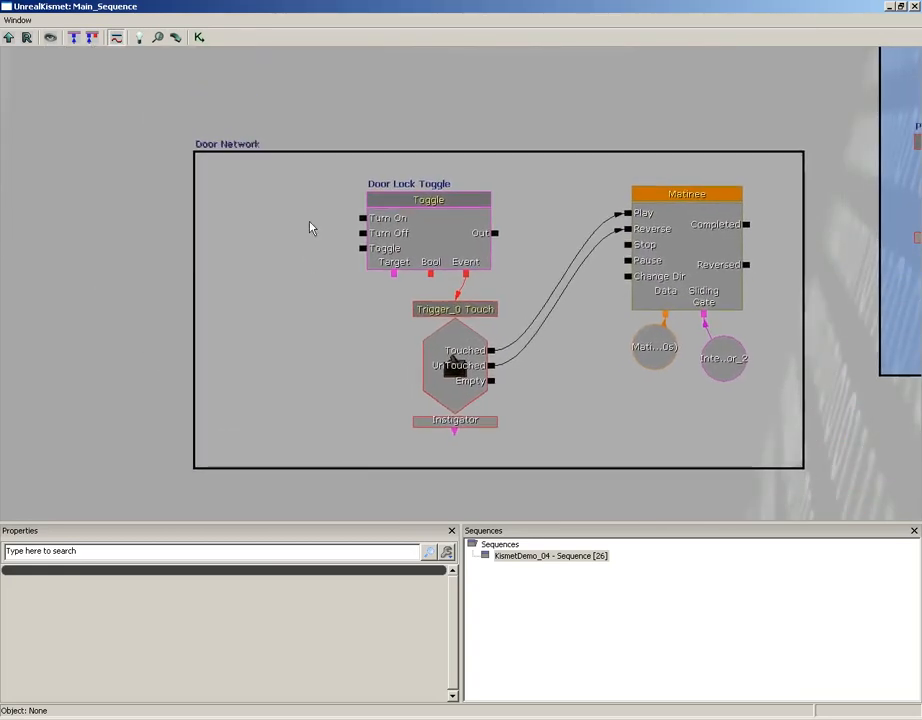
right_click(208, 192)
mouse_move(232, 256)
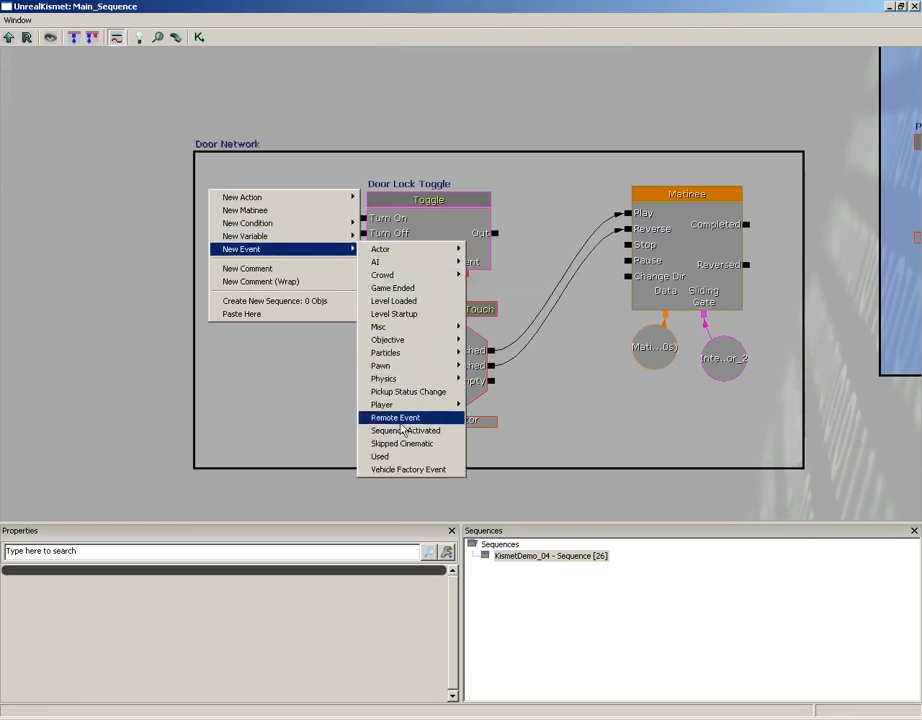
left_click(398, 417)
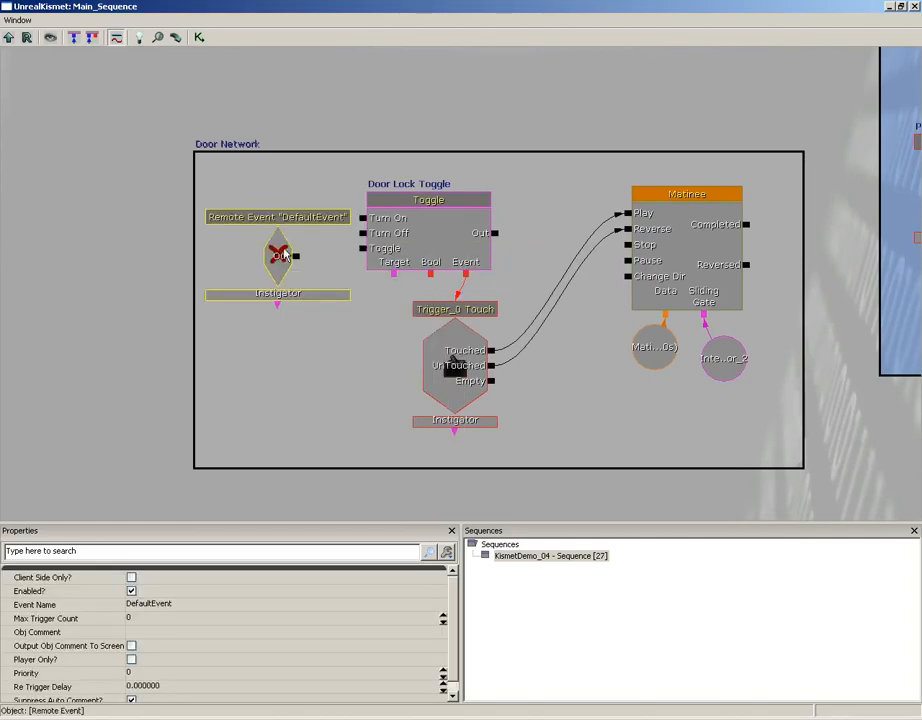
left_click_drag(278, 254, 266, 235)
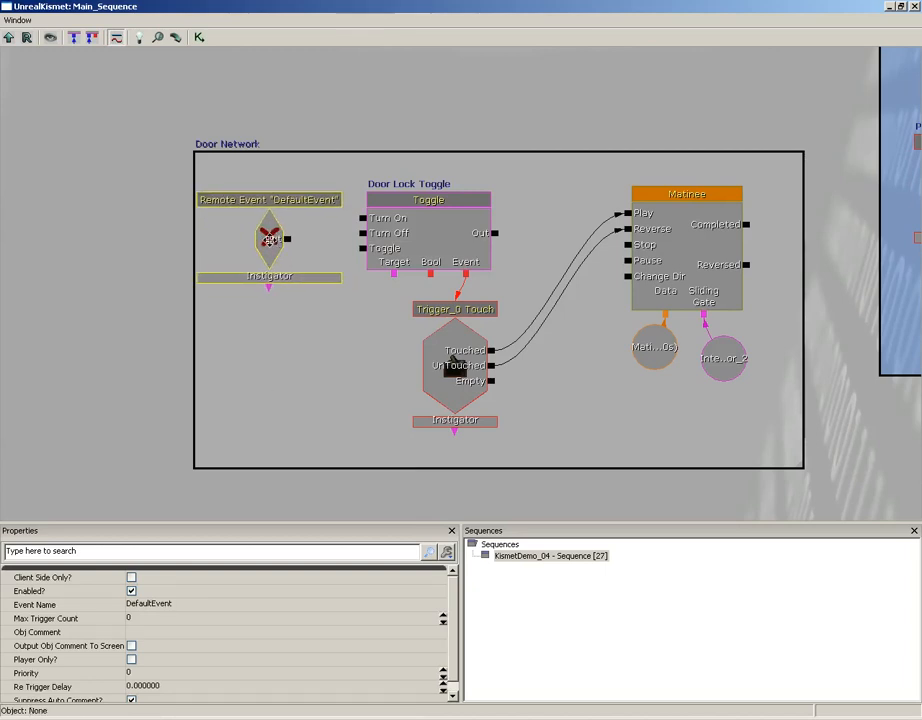
left_click_drag(272, 243, 279, 246)
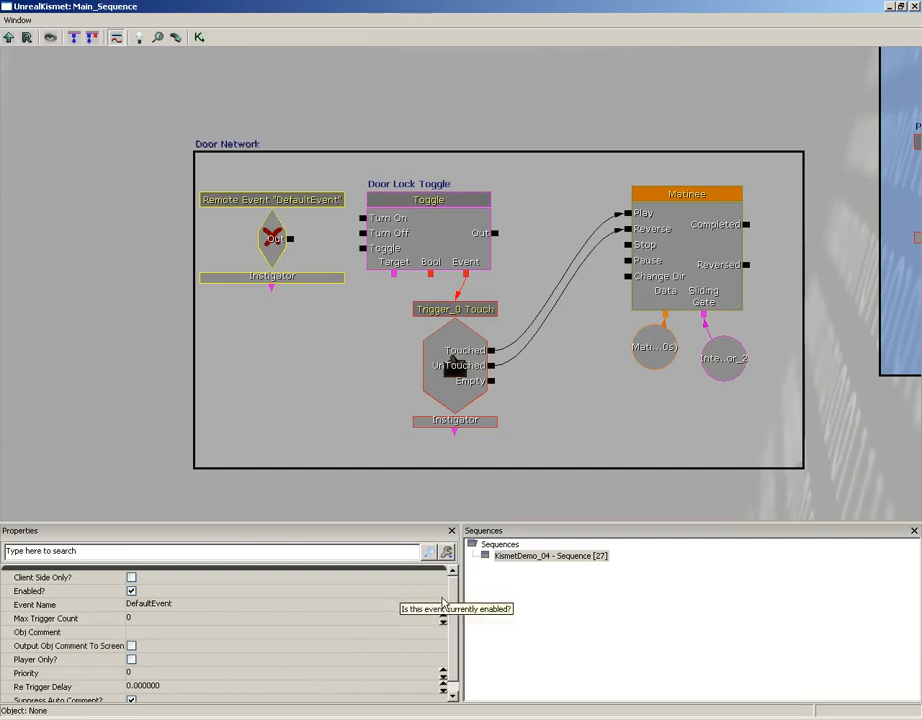
- Set the Remote Event's name to LockDoor and link its Out connector to the Toggle's Turn Off input
left_click(172, 605)
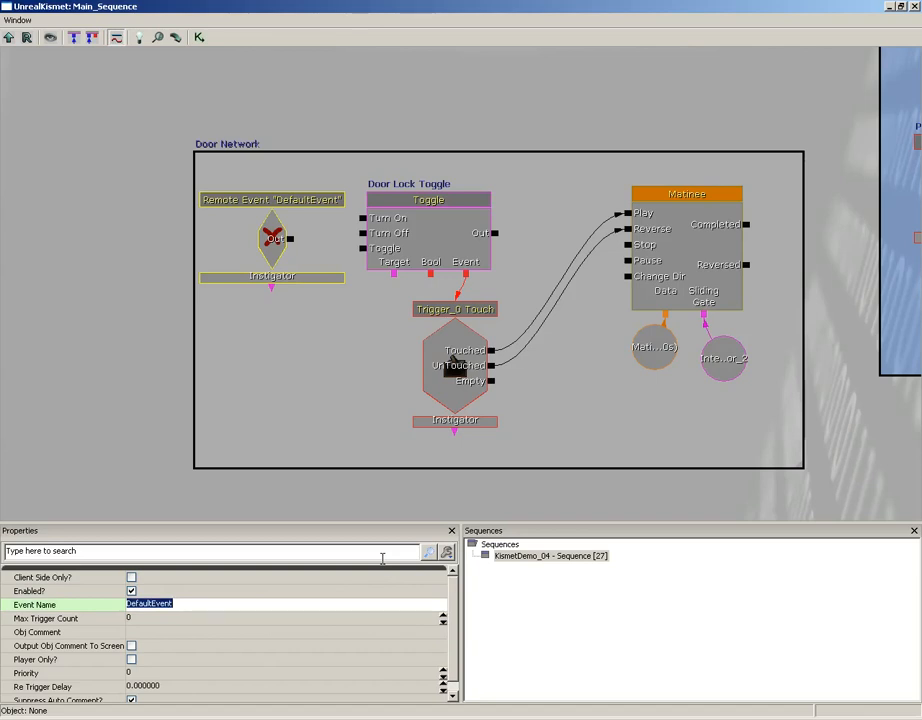
type("LockDoor")
left_click(280, 447)
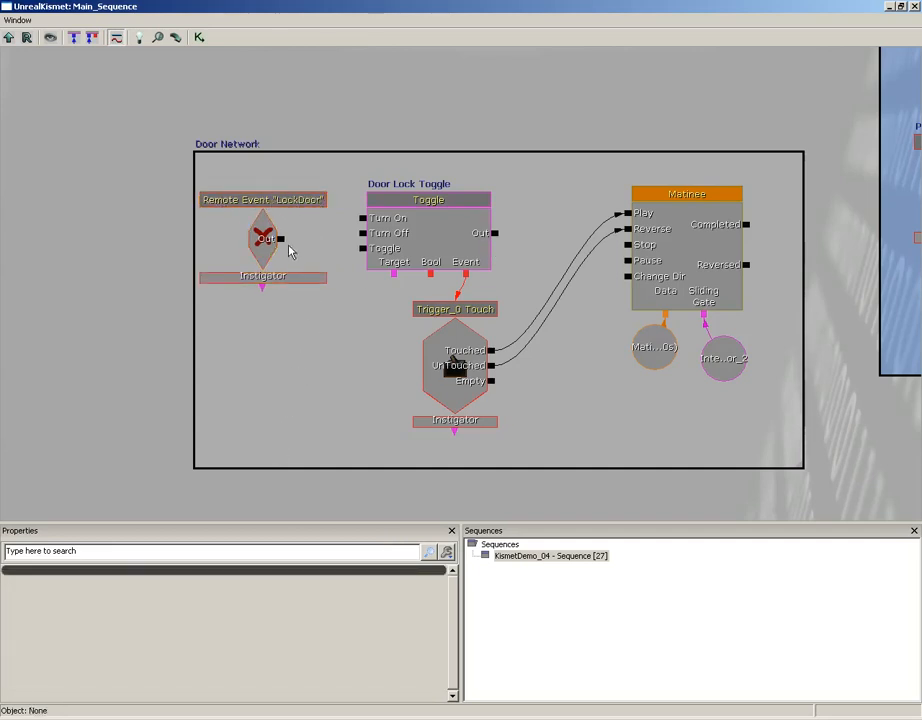
left_click_drag(281, 239, 363, 234)
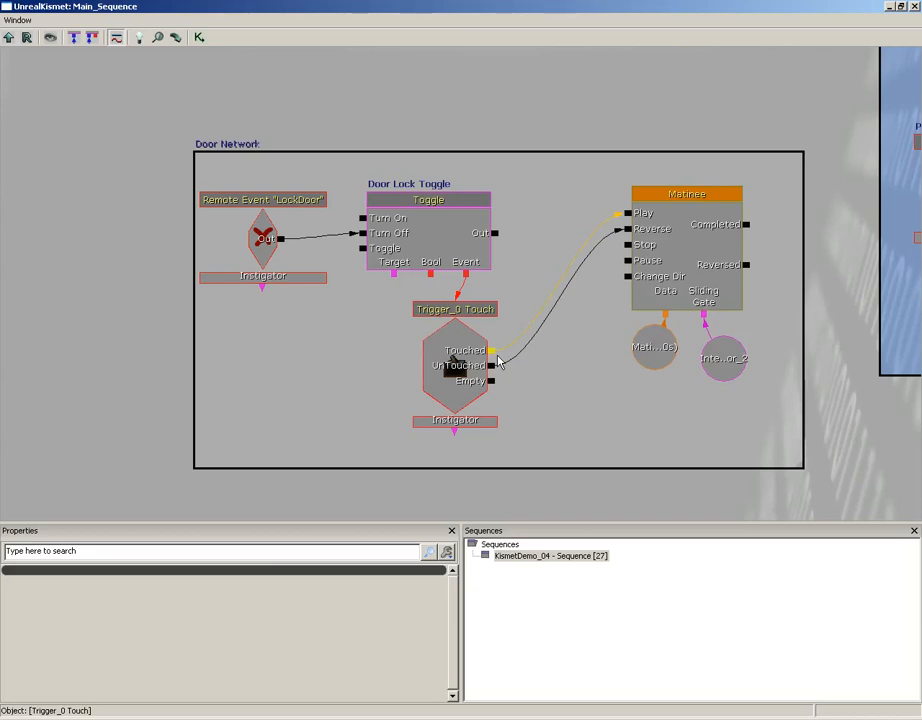
left_click_drag(497, 356, 495, 362)
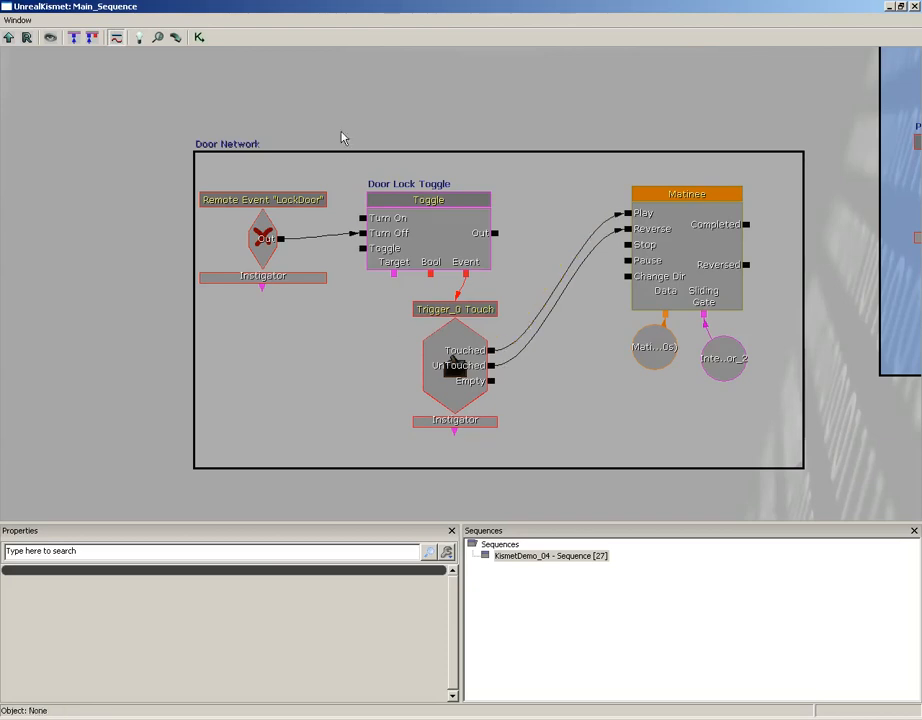
- Add an Activate Remote Event action near the announcement Switch and place it in the empty space beneath the Switch
left_click_drag(700, 490, 366, 90)
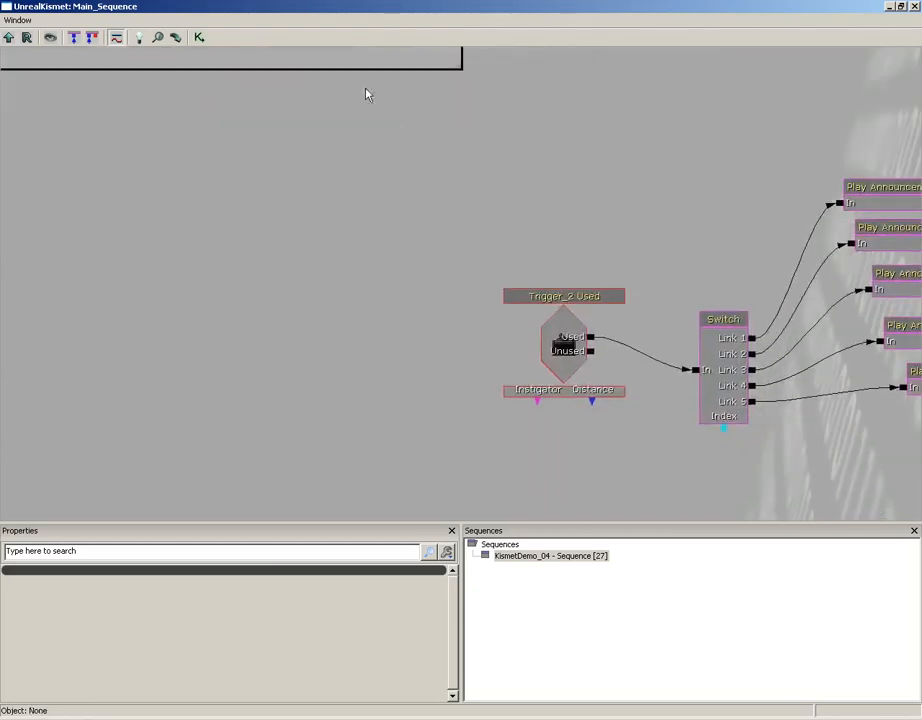
left_click_drag(562, 274, 249, 111)
left_click_drag(430, 258, 405, 261)
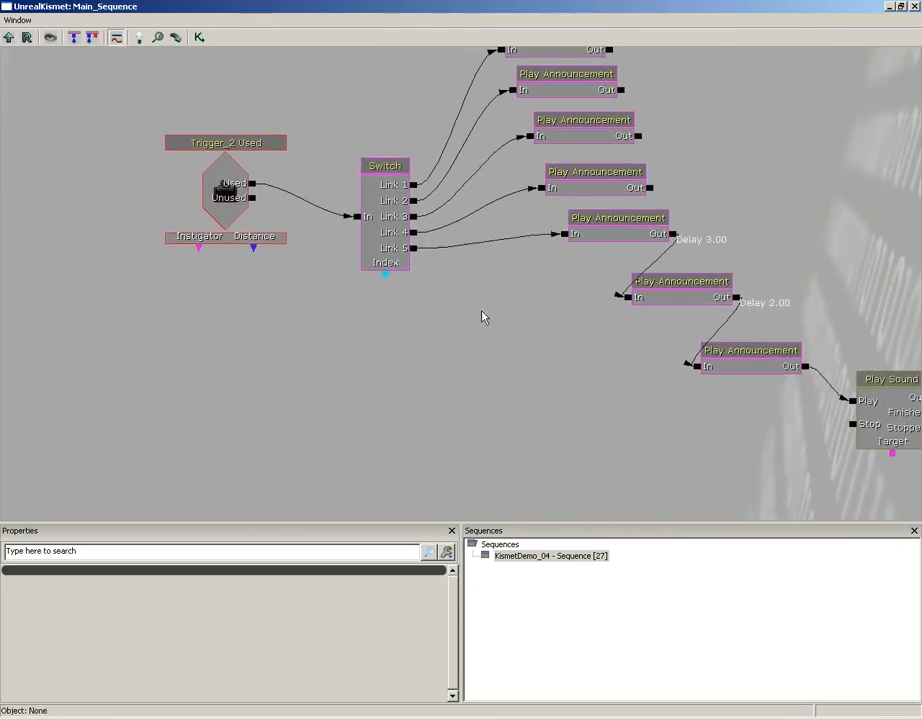
right_click(430, 269)
mouse_move(453, 278)
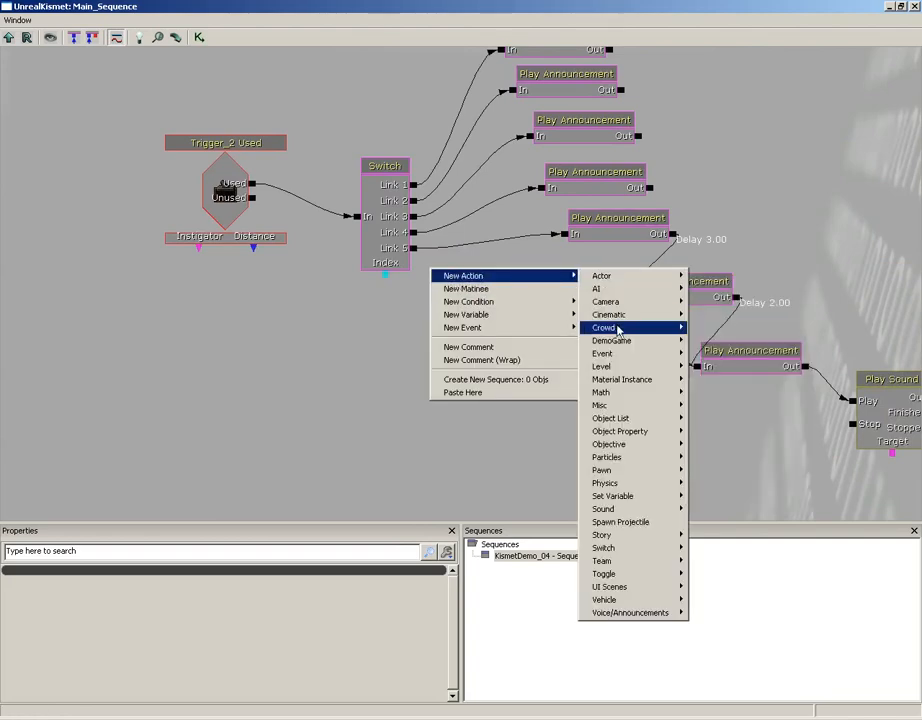
mouse_move(619, 355)
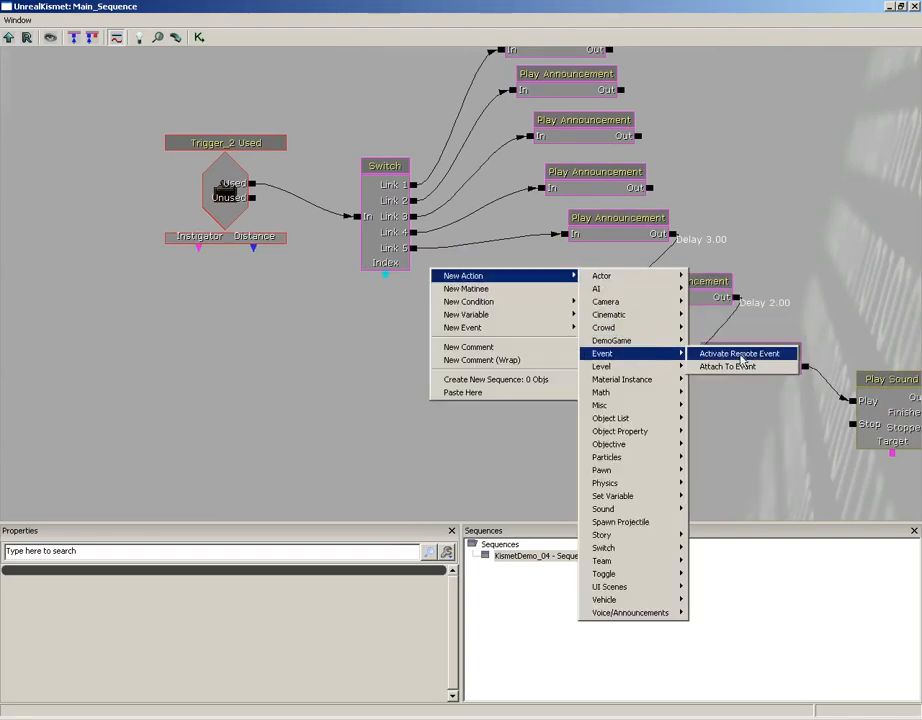
left_click(712, 355)
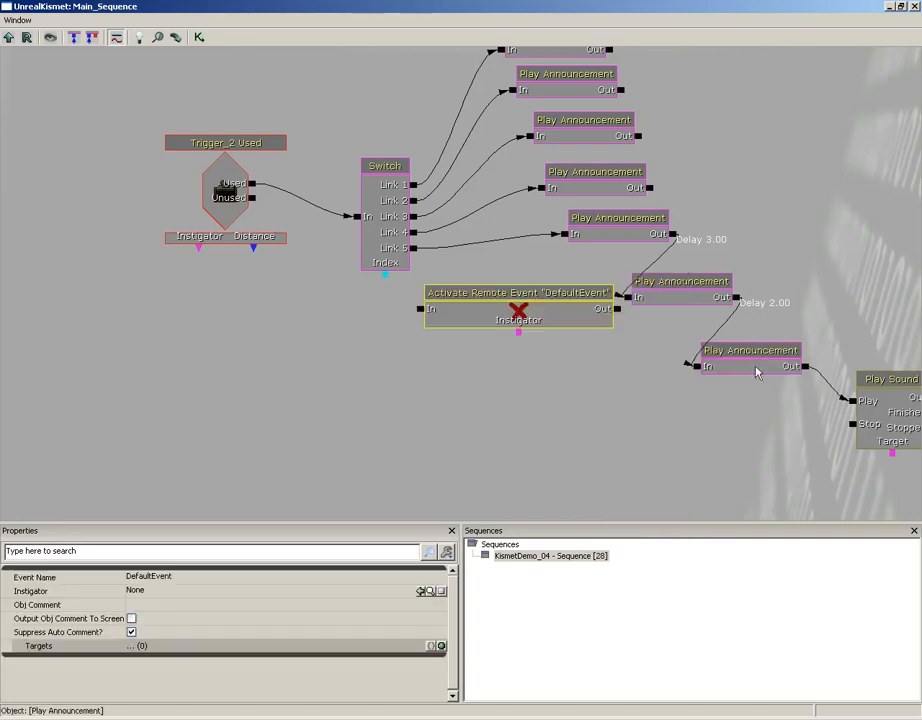
left_click_drag(556, 314, 535, 378, "ctrl")
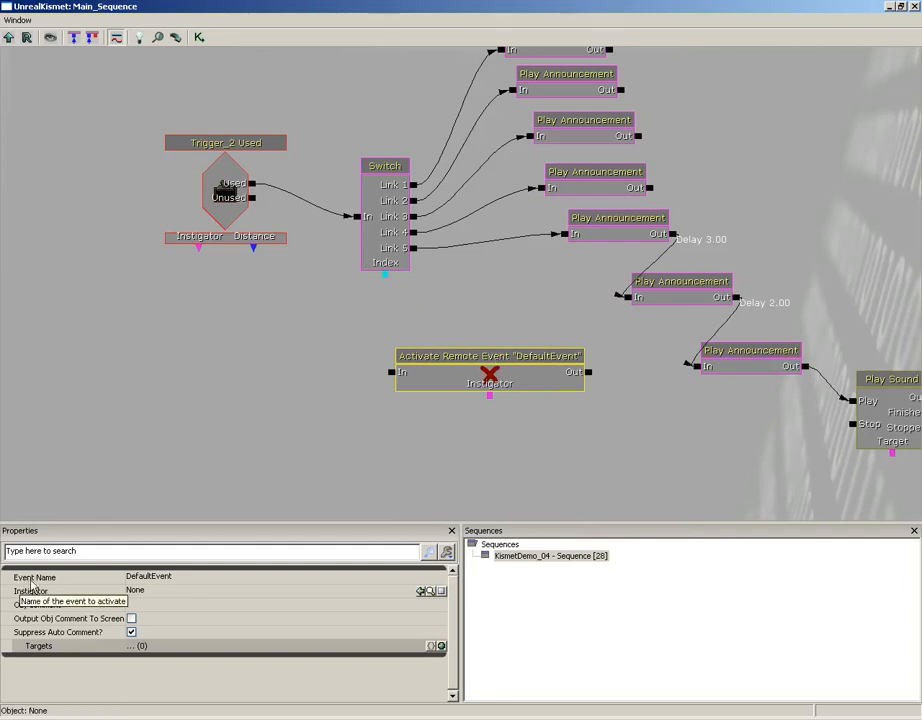
- Set the Activate Remote Event action's event name to LockDoor
left_click(158, 580)
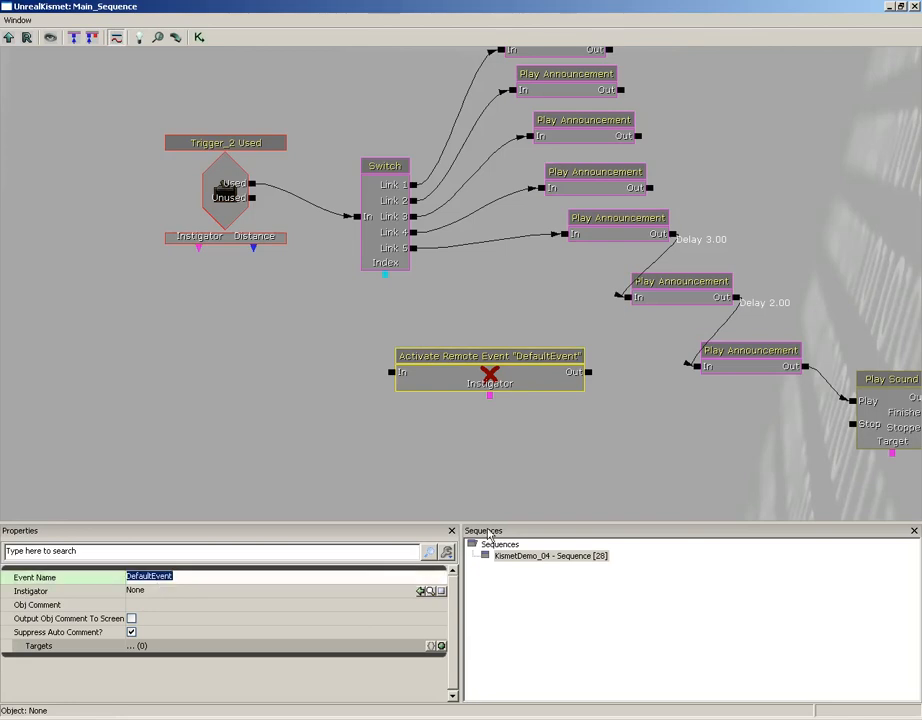
type("LockDo")
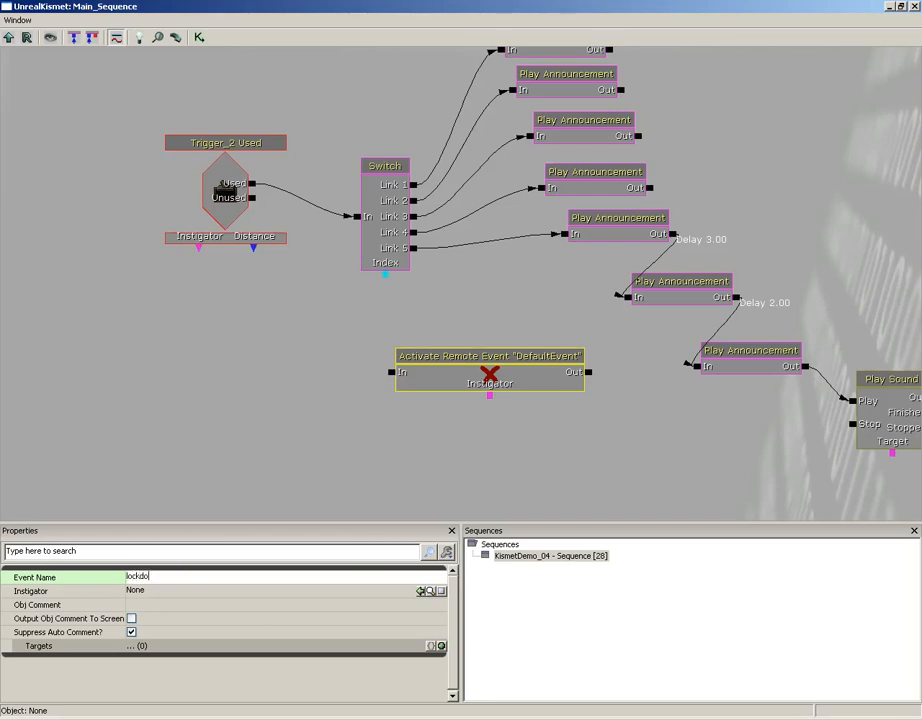
type("or")
key("Return")
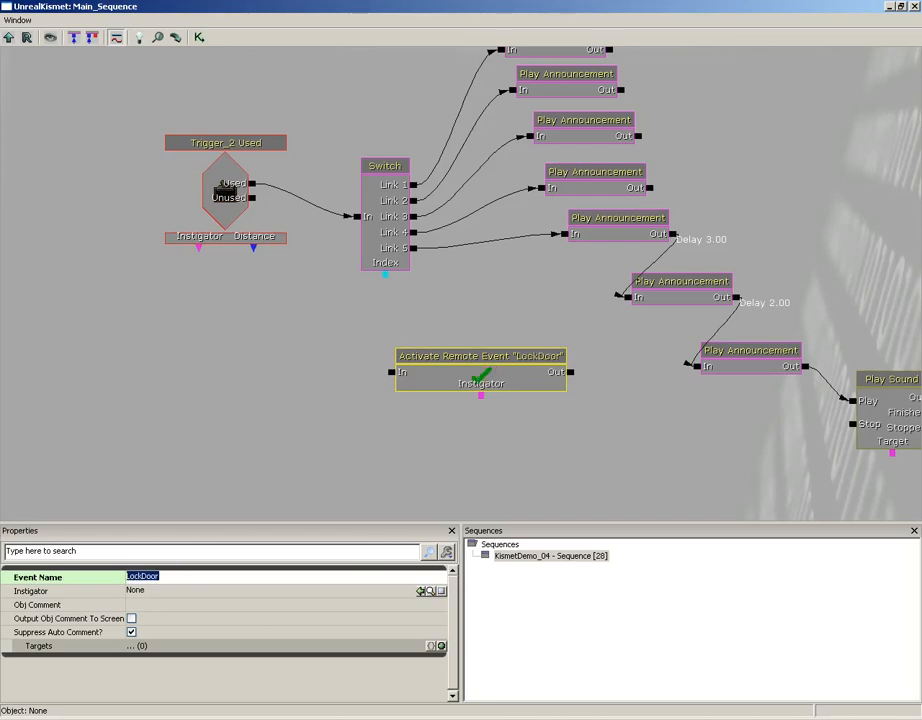
- Link the Switch's Link 5 output to the In connector of the Activate Remote Event "LockDoor" action
left_click_drag(254, 342, 464, 471)
left_click_drag(254, 262, 468, 430)
left_click_drag(303, 309, 490, 511)
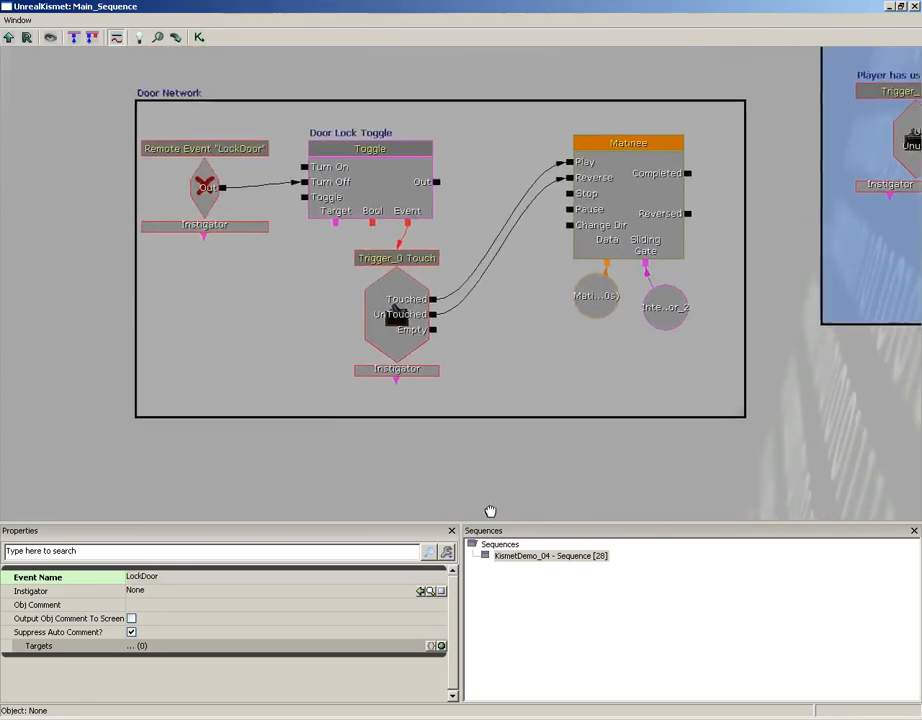
double_click(205, 185)
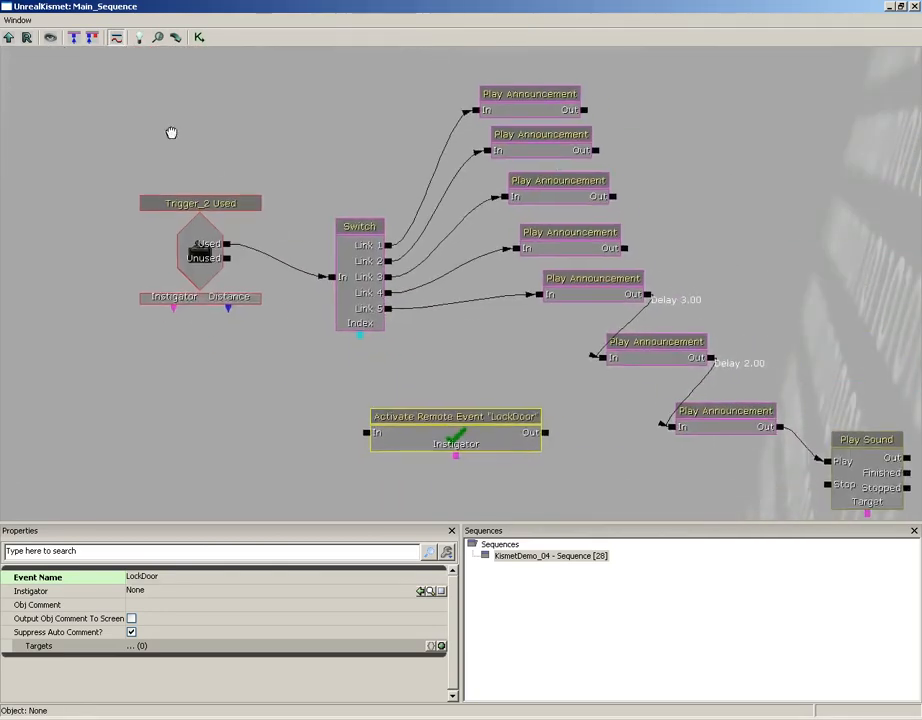
left_click_drag(388, 308, 362, 431)
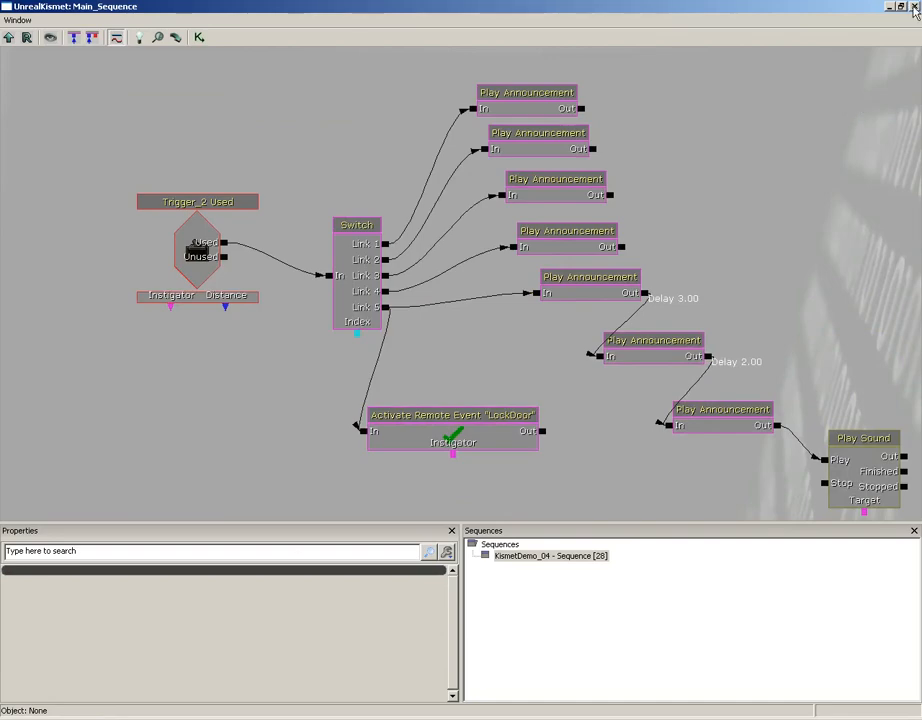
- Close and reopen Kismet, and examine the LockDoor Remote Event's status mark and the separate door and announcement networks
left_click(914, 10)
left_click(319, 37)
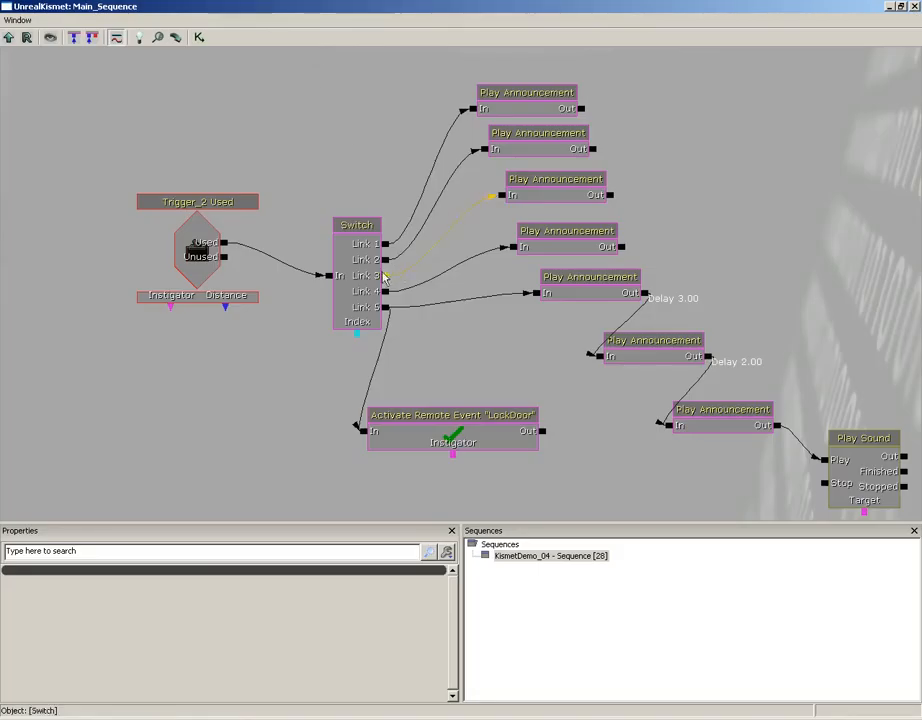
double_click(529, 426)
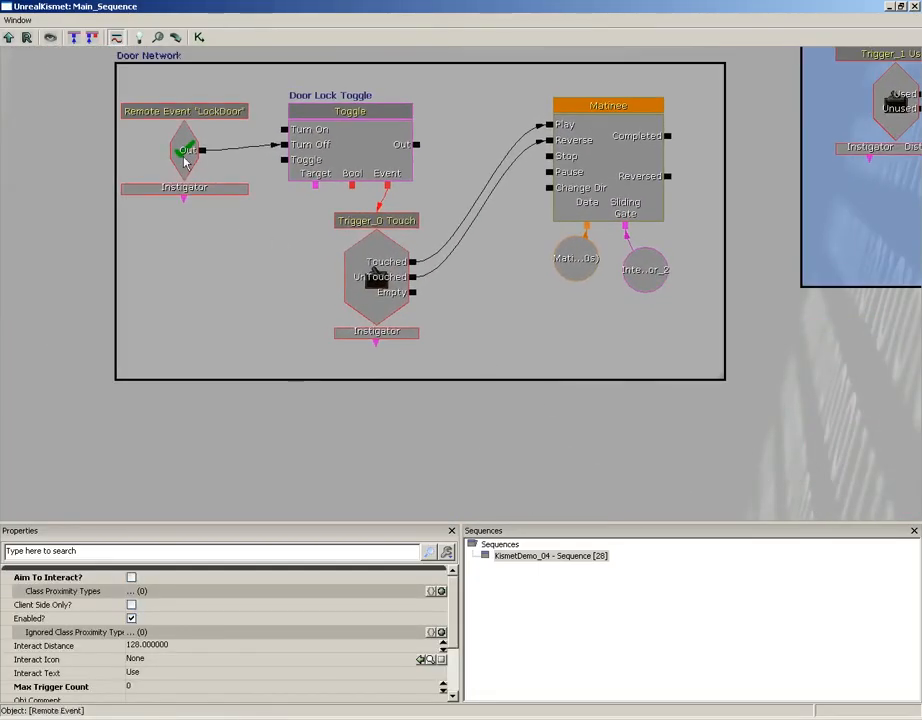
left_click_drag(297, 302, 53, 49)
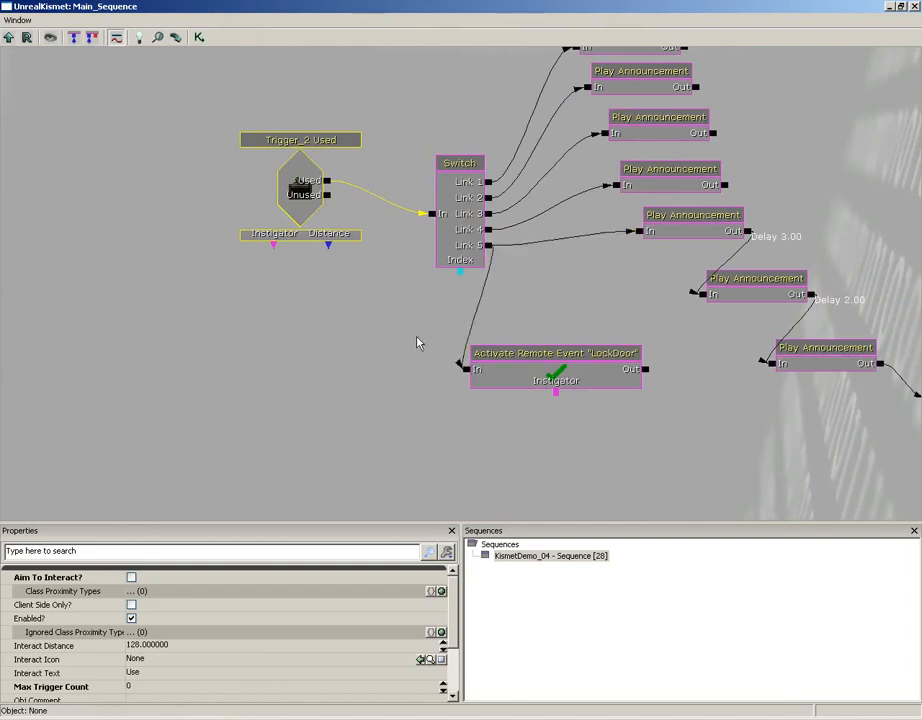
left_click_drag(418, 341, 558, 453)
scroll(348, 220, "down", 6)
left_click_drag(340, 208, 367, 269)
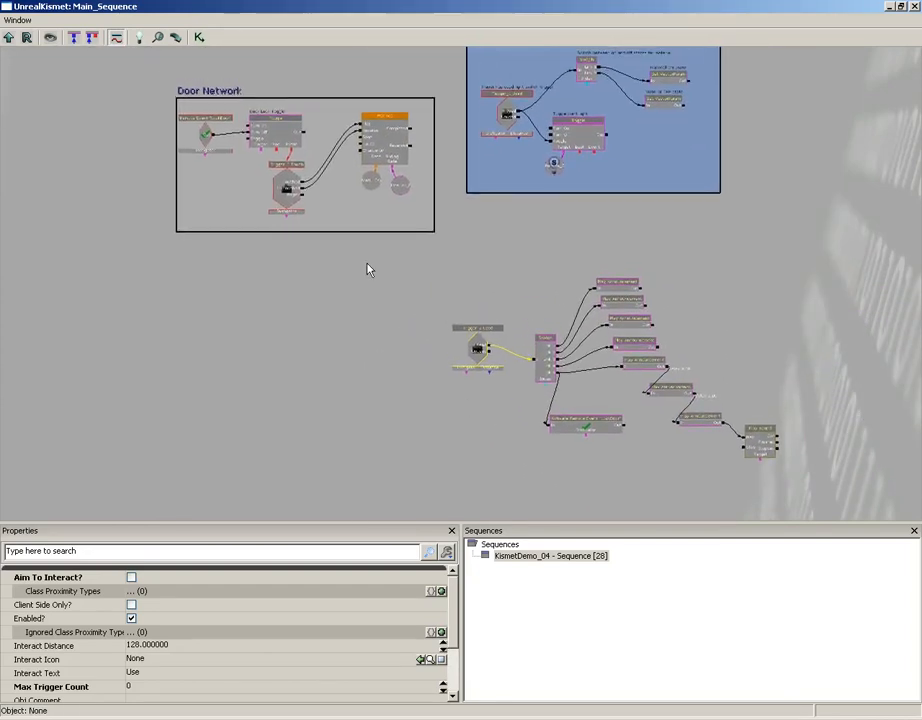
- Close Kismet and play the level from the room's floor, walking up to and away from the gate to test its touch trigger
left_click(913, 7)
right_click(452, 503)
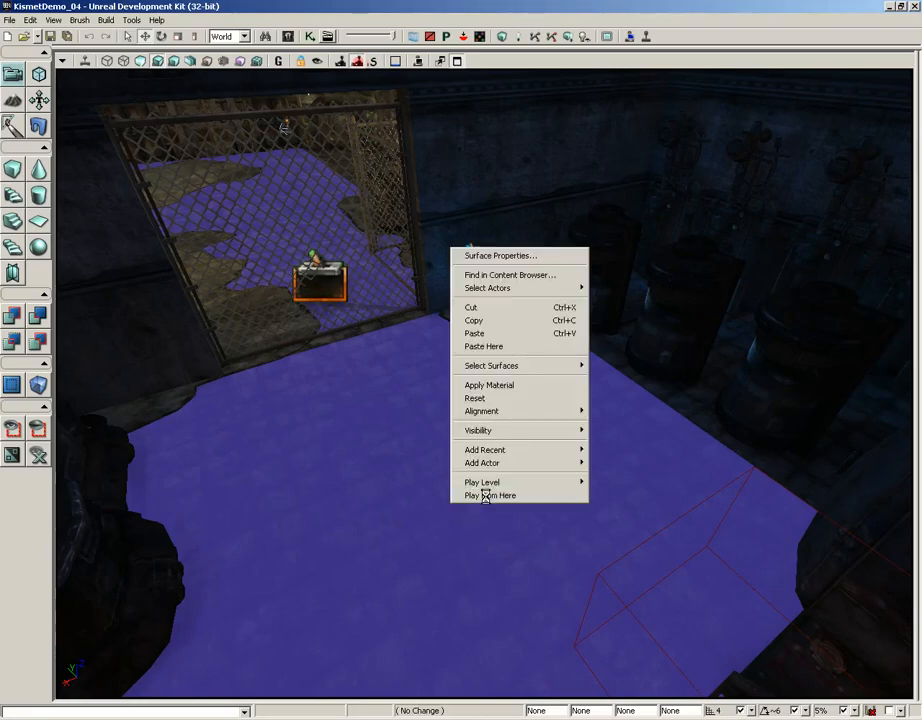
left_click(487, 496)
key("w")
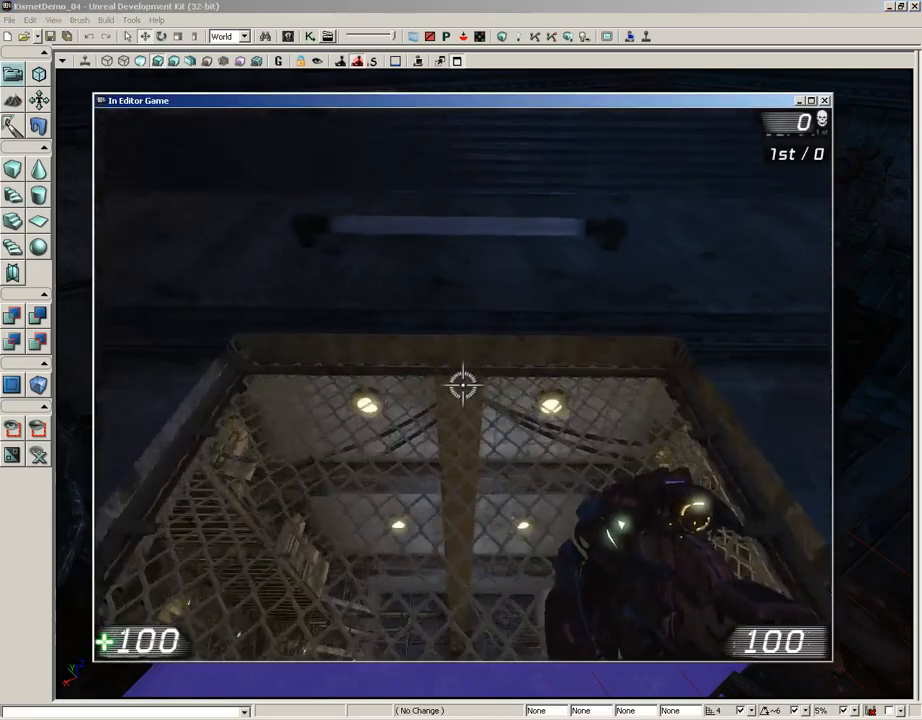
key("s")
key("w")
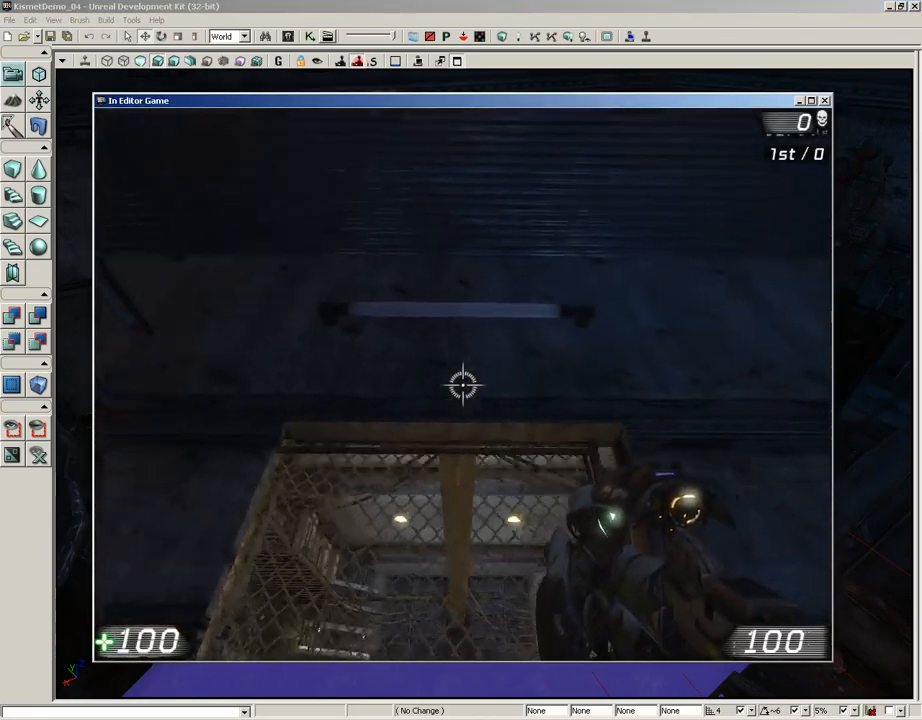
- Use the wall switch until the fifth announcement, return to the gate to test the lock, and end the play session
key("w")
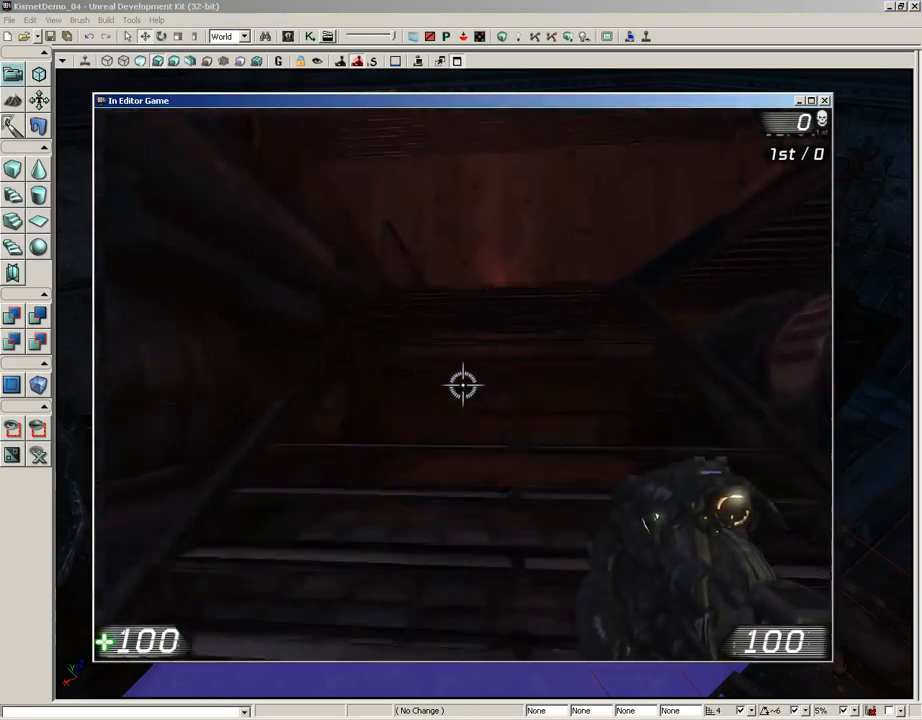
key("w")
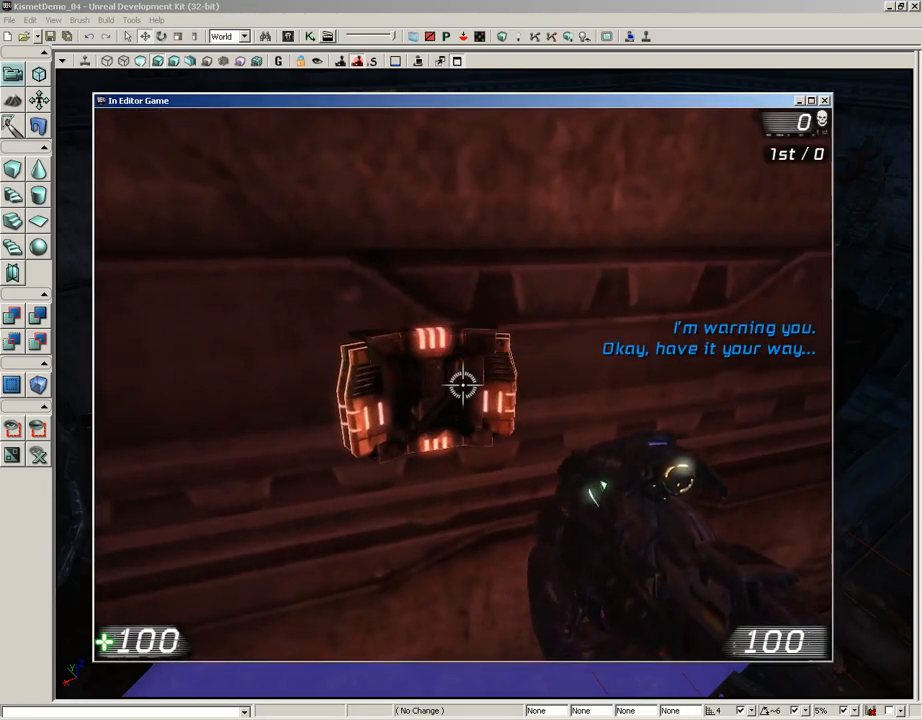
key("w")
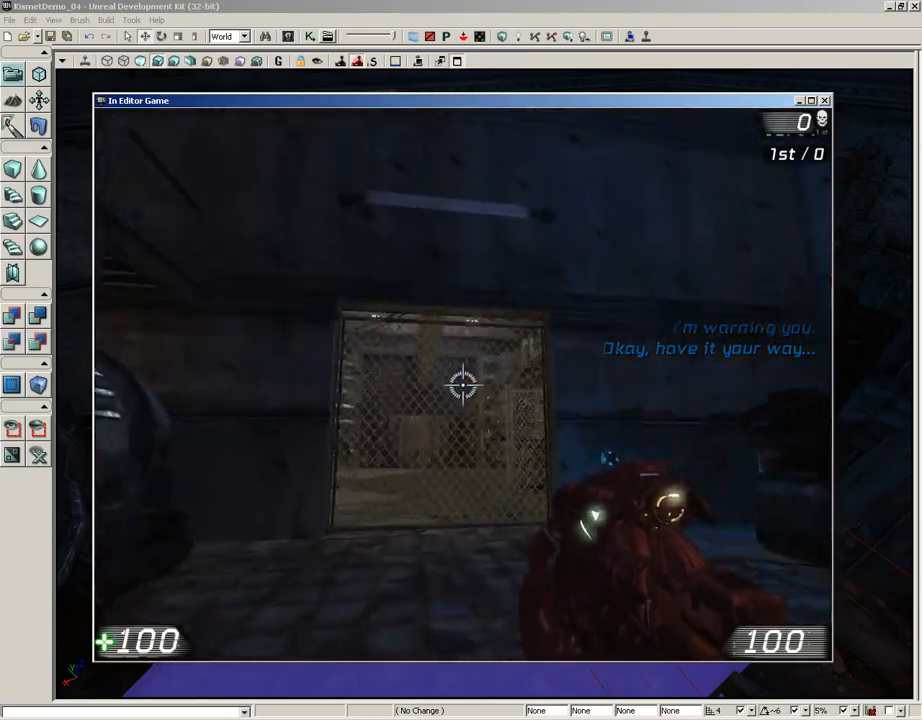
key("w")
key("s")
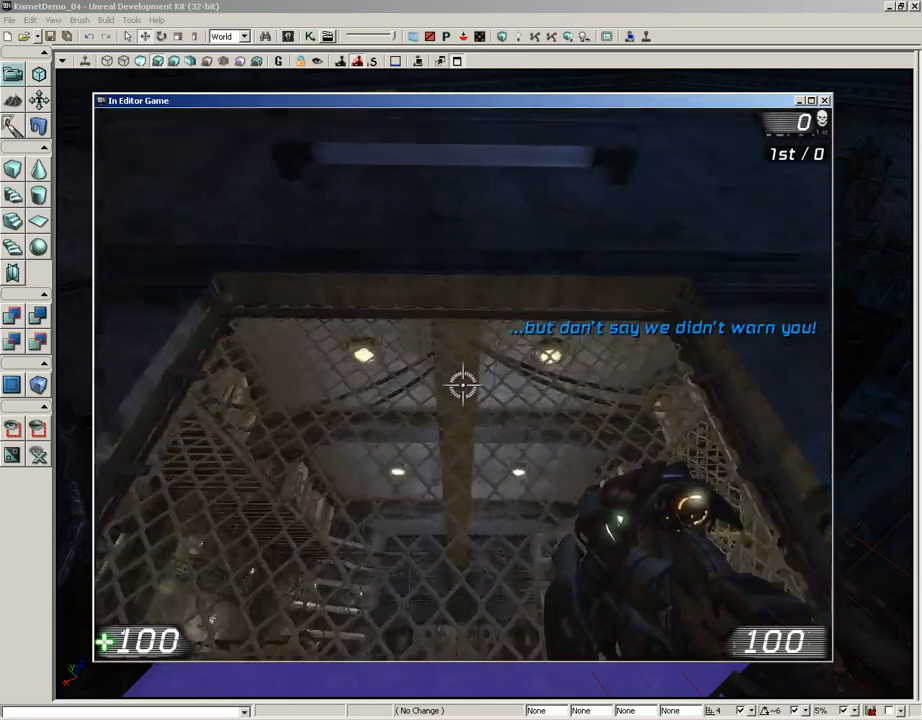
key("w")
key("s")
key("w")
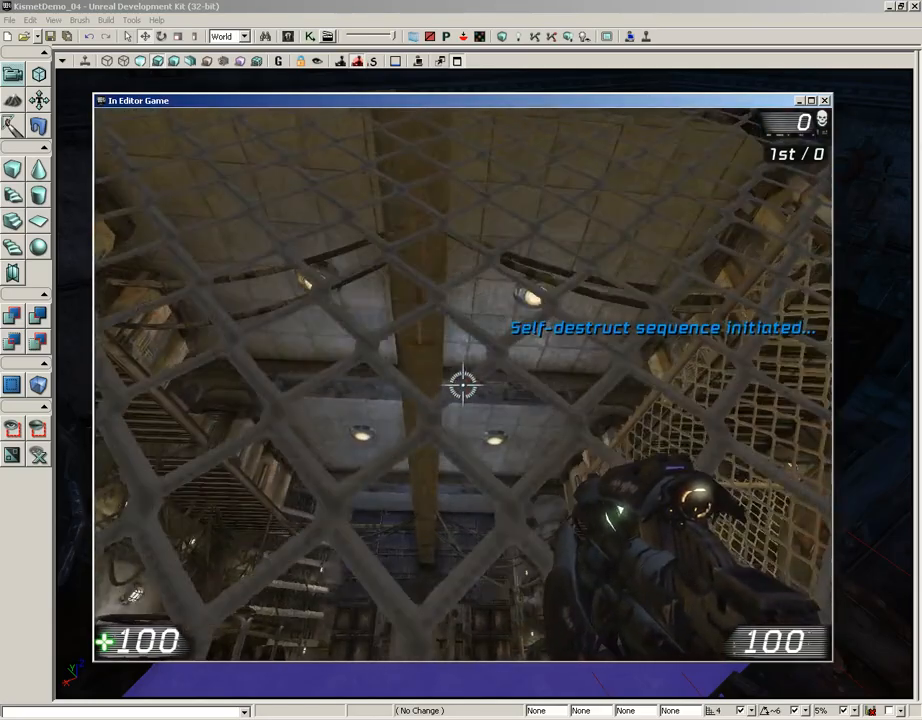
key("Escape")
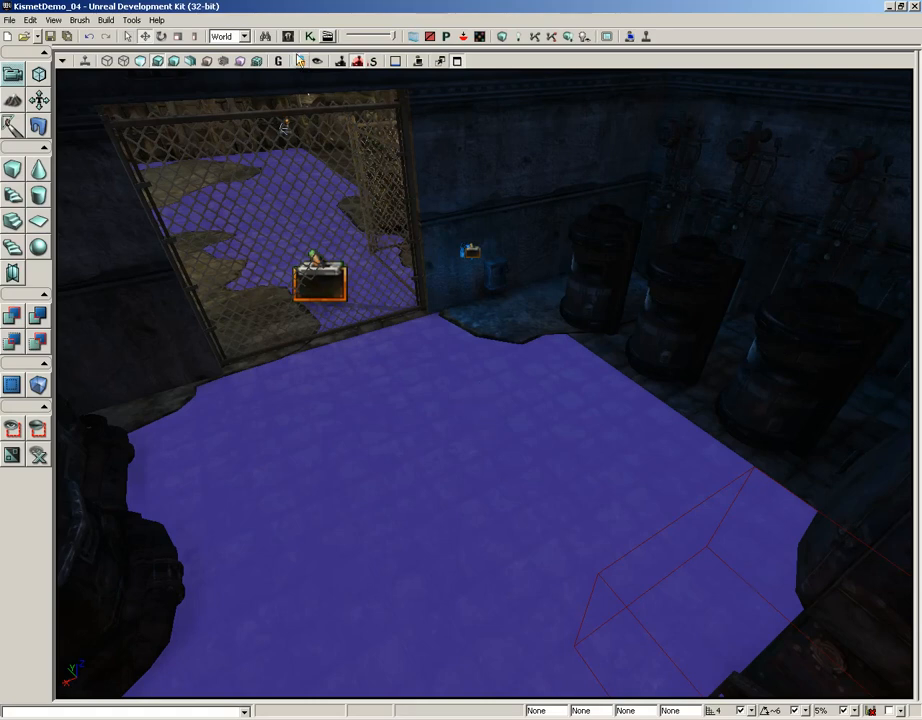
- Play the level from the room's floor again, go up to the wall switch and use it five times
right_click(402, 522)
left_click(420, 510)
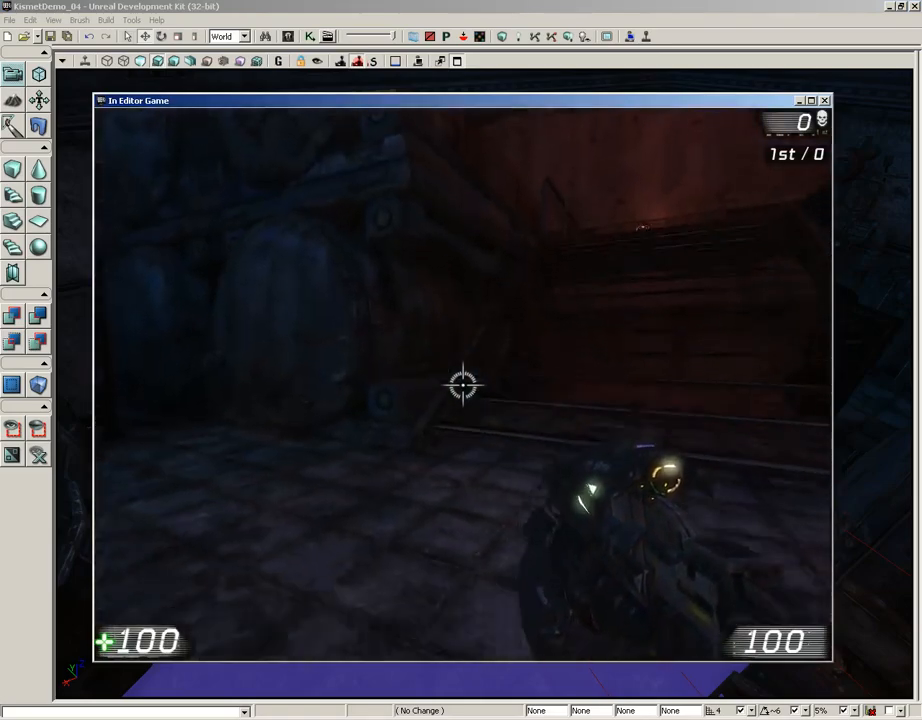
key("w")
key("w")
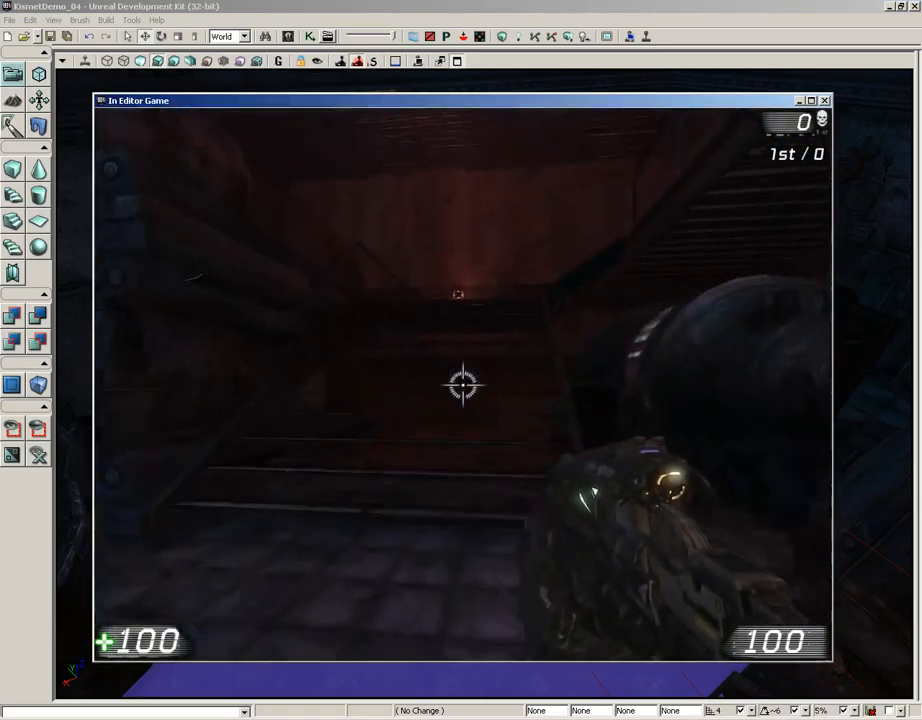
key("w")
key("e")
key("e")
key("e")
key("e")
key("e")
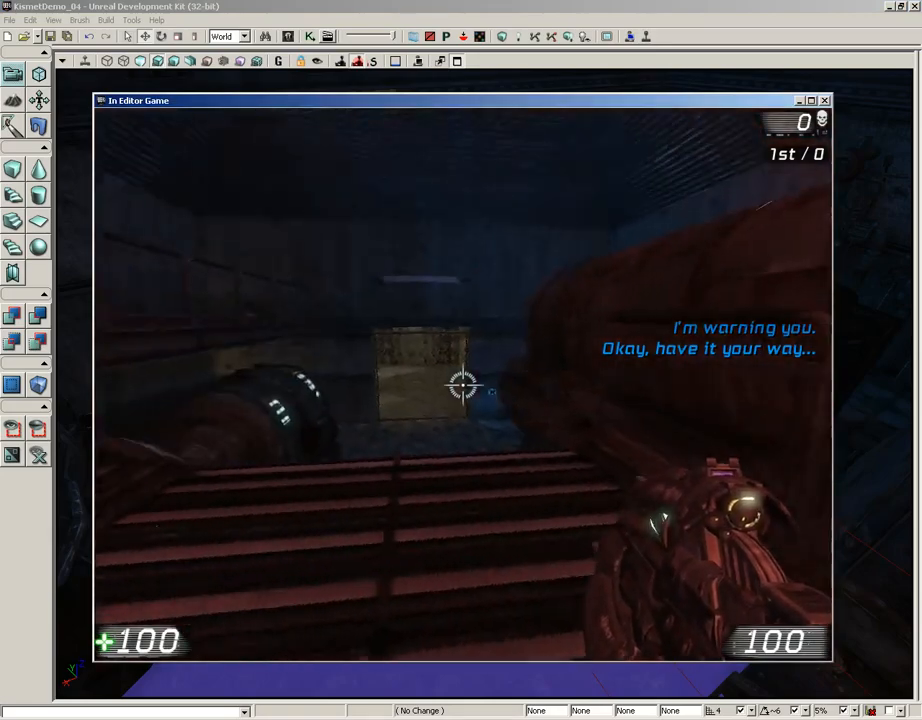
- Walk back to the gate to recheck the lock, end the play session and reopen Kismet
key("w")
key("w")
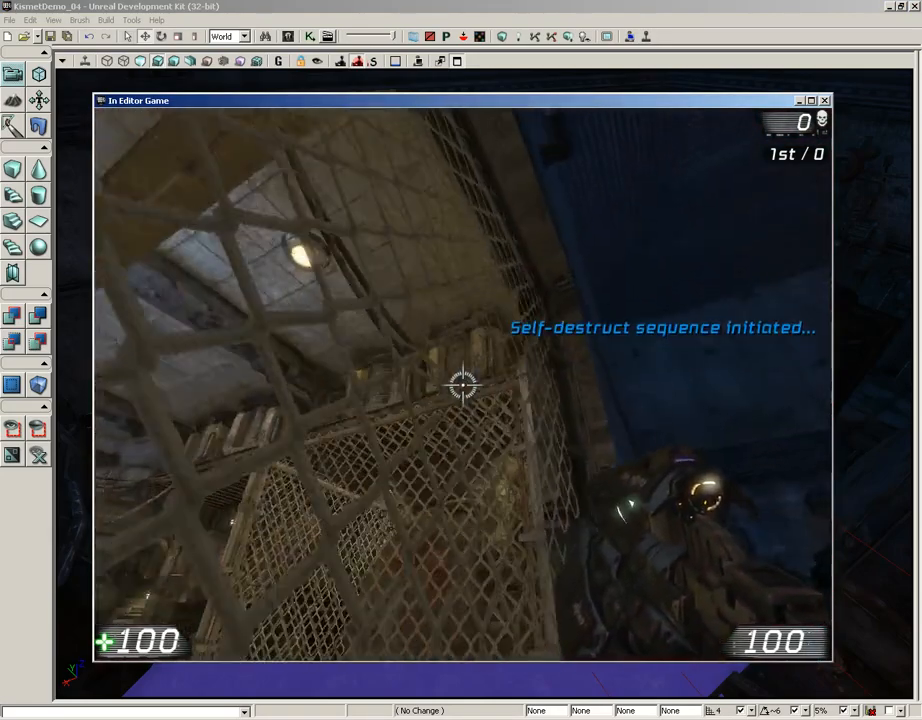
key("Escape")
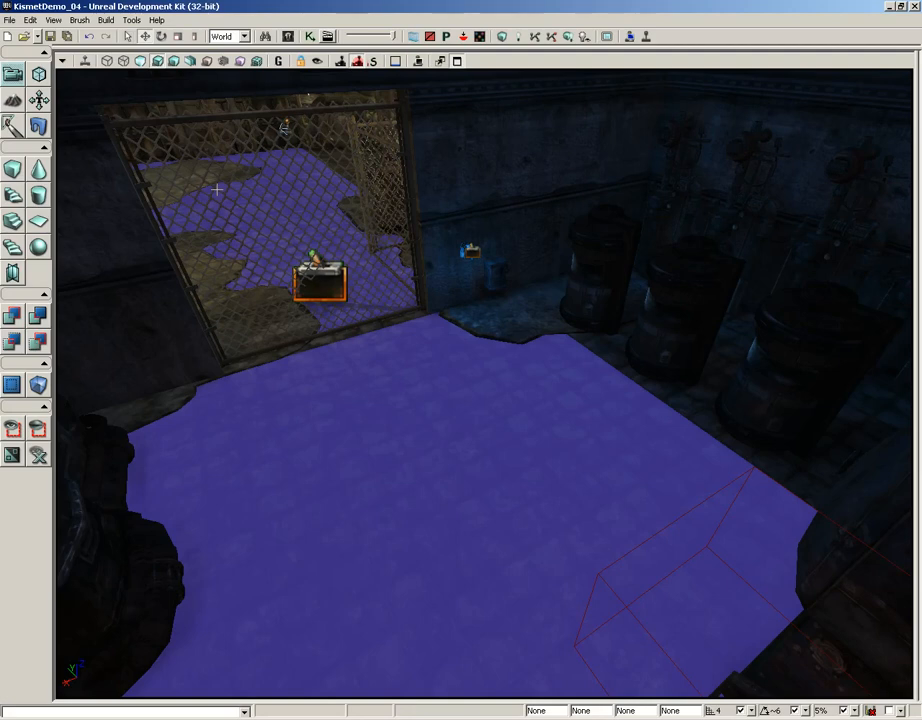
left_click(309, 36)
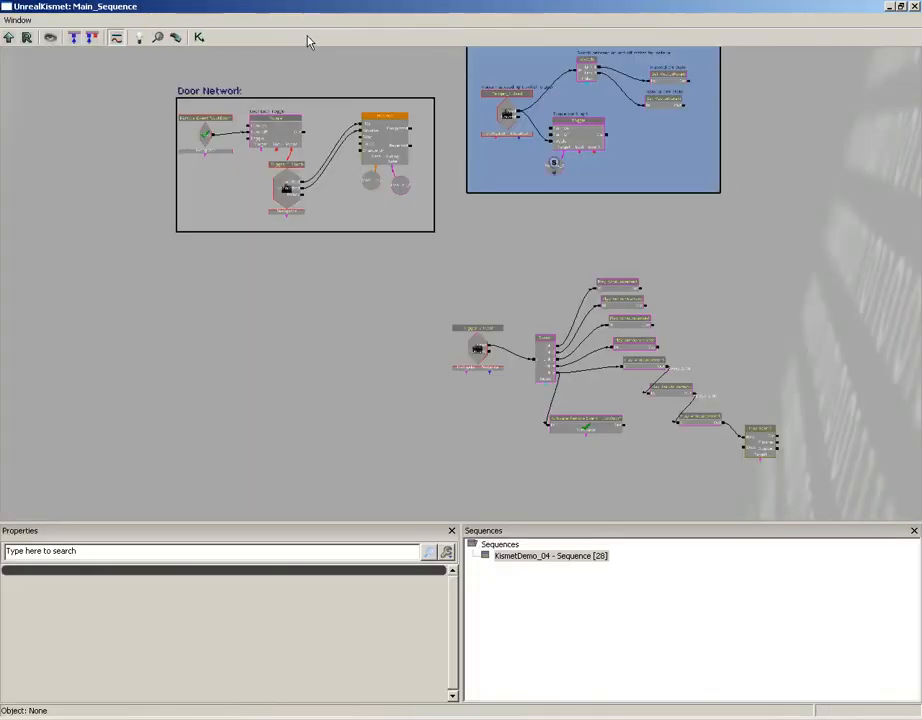